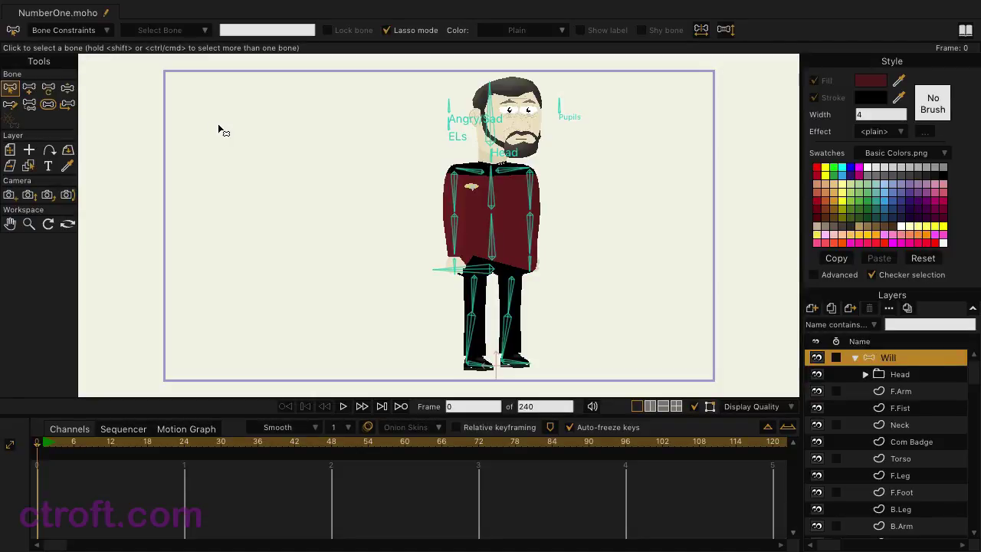
- Pose Will with Manipulate Bones: arms swung out, torso leaning right, right foot stepped out
left_click(68, 89)
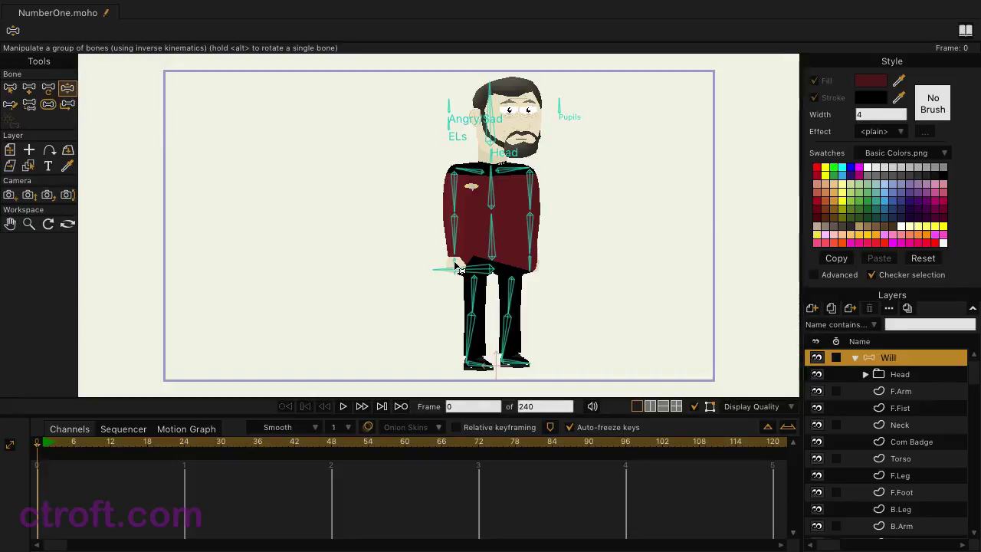
left_click_drag(455, 266, 399, 236)
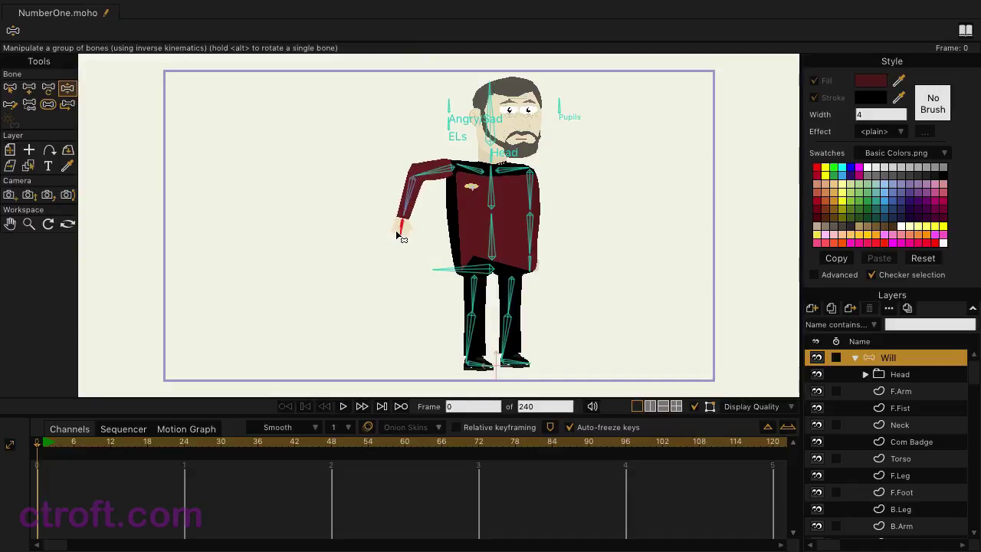
left_click_drag(545, 274, 591, 224)
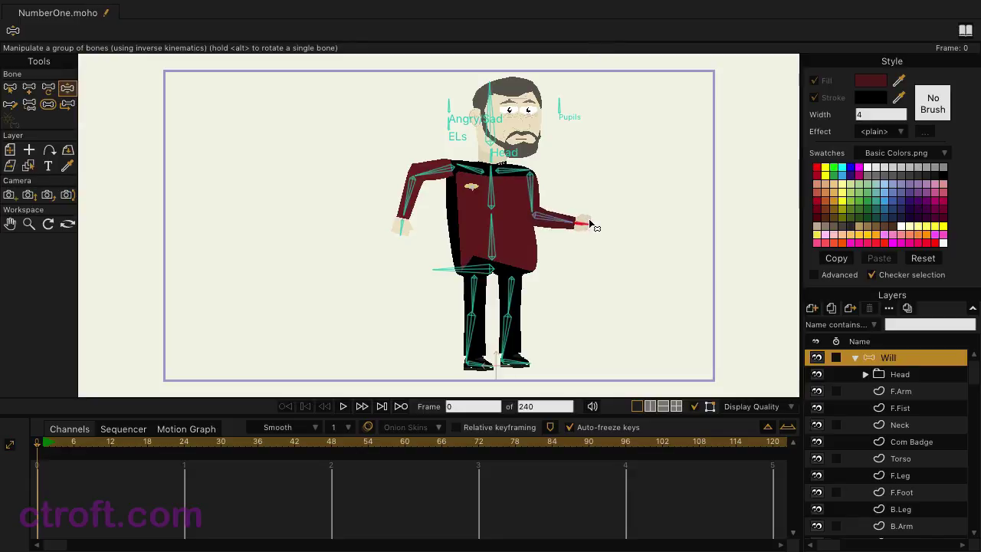
left_click_drag(498, 239, 460, 278)
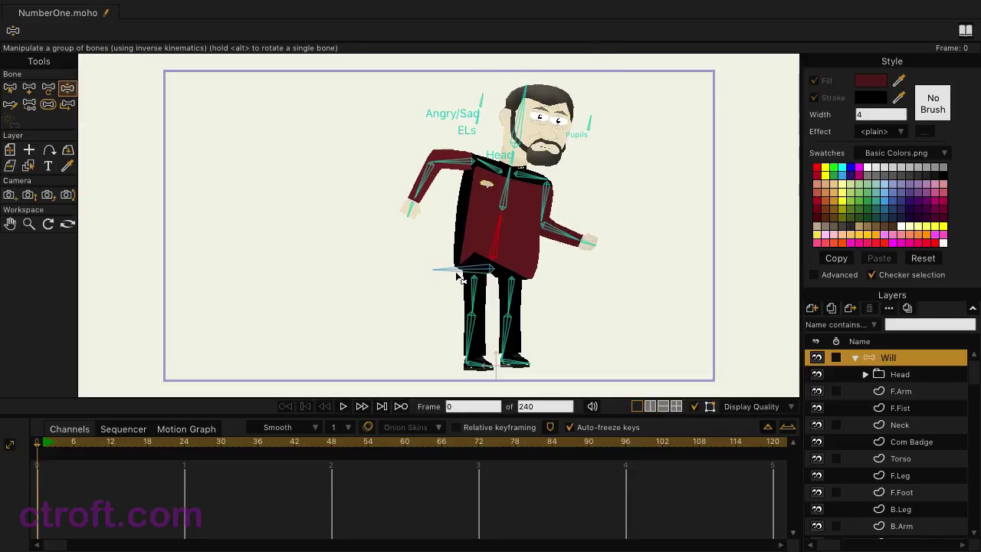
left_click_drag(509, 367, 541, 343)
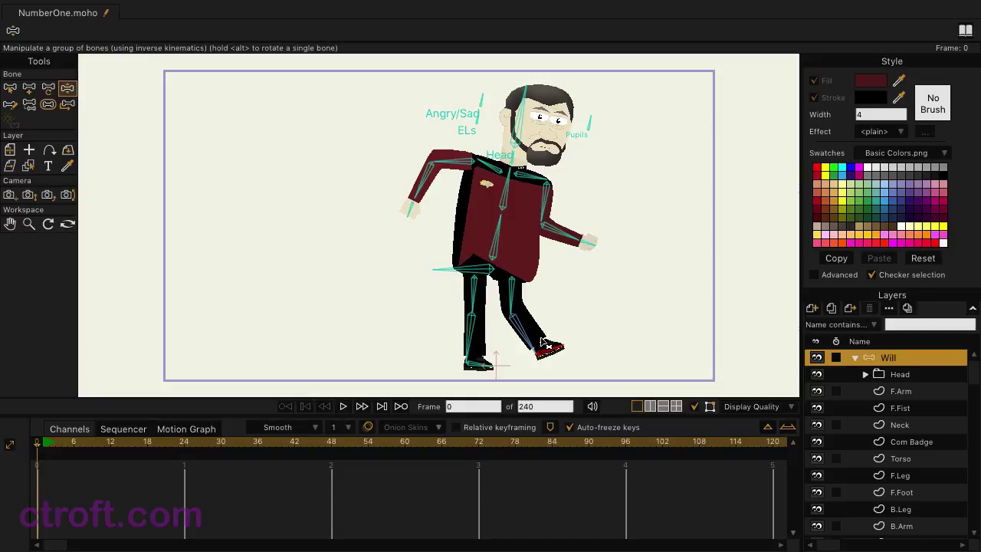
- Undo the pose to restore Will's neutral stance, then test-drag the hip bone down and up
key("ctrl+z")
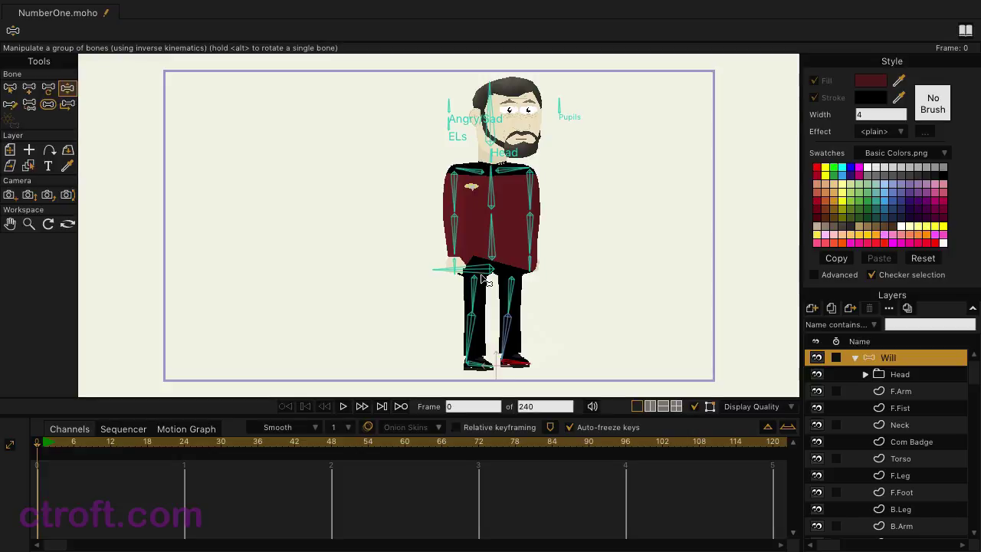
mouse_move(484, 270)
left_mouse_down()
mouse_move(485, 278)
mouse_move(485, 269)
left_mouse_up()
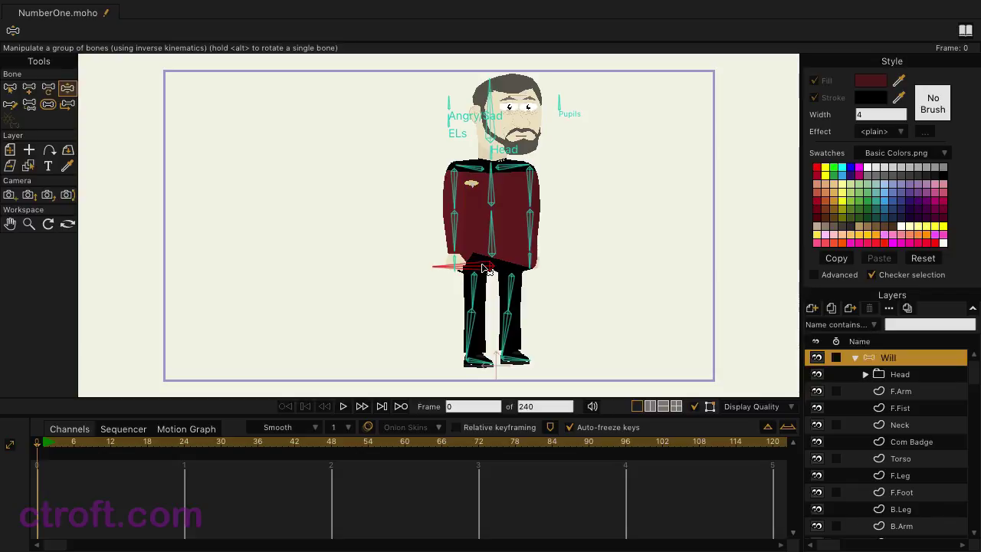
left_click_drag(484, 269, 485, 268)
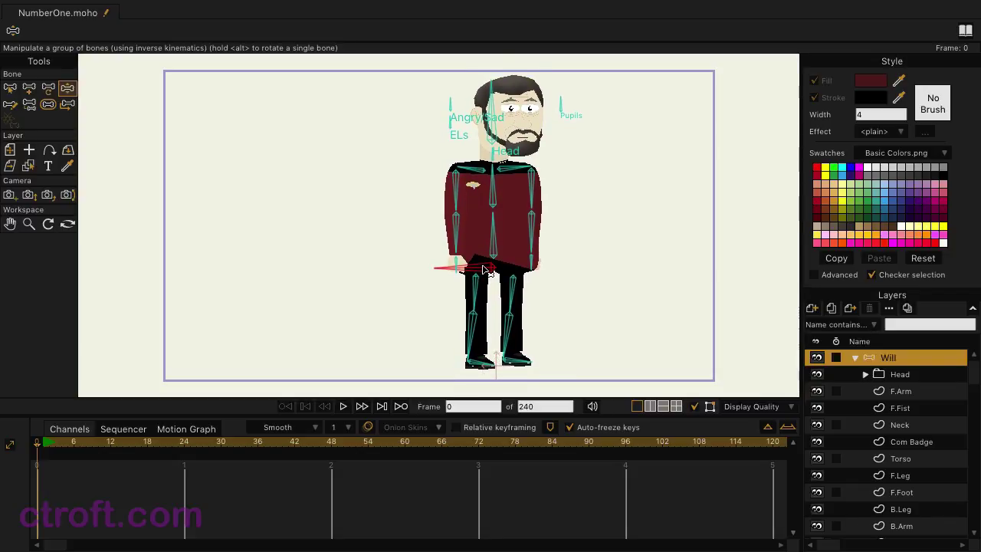
- Collapse the Will group's child layers, leaving the layer name unchanged
left_click(855, 358)
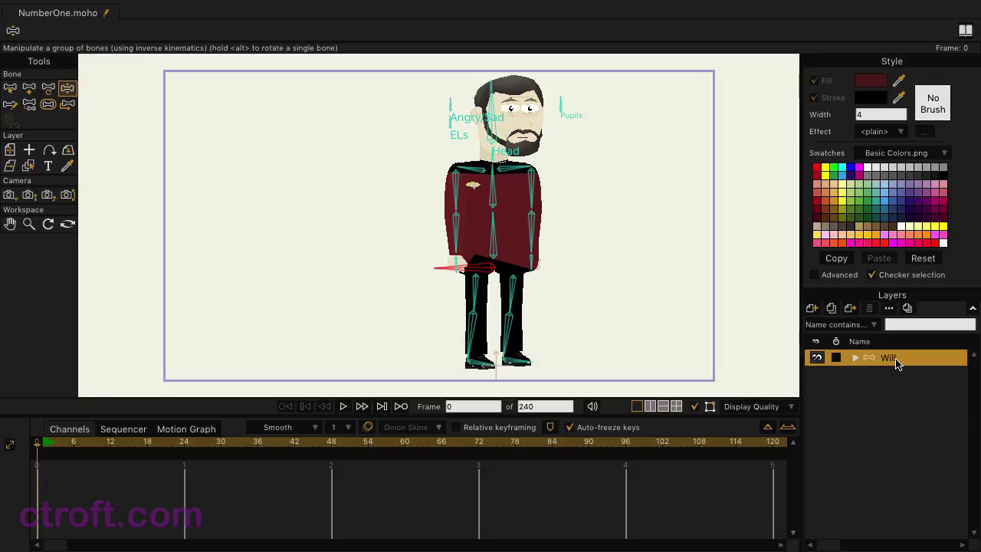
double_click(896, 359)
left_click(887, 377)
- Deselect the Pelvis bone and switch to the Add Bone tool
left_click(11, 91)
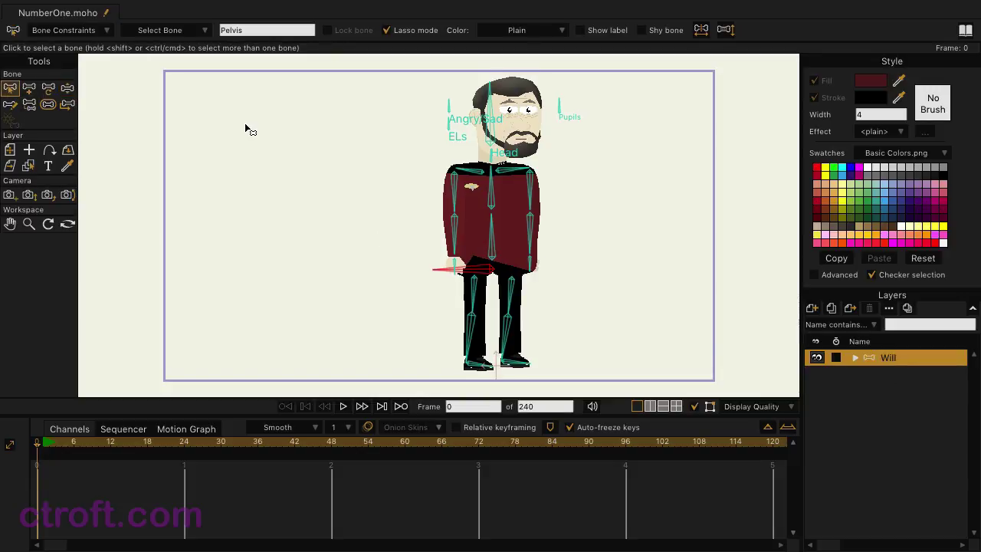
left_click(248, 131)
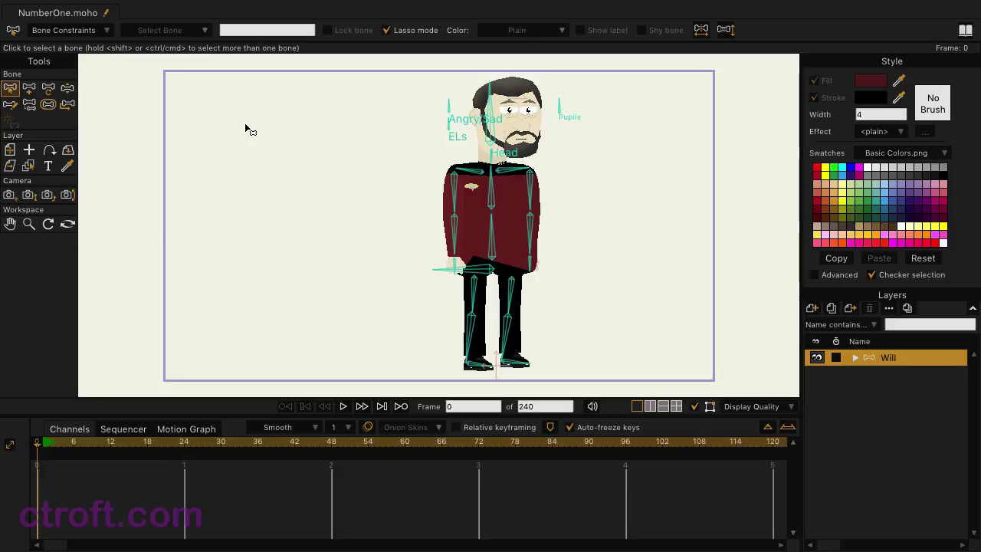
key("a")
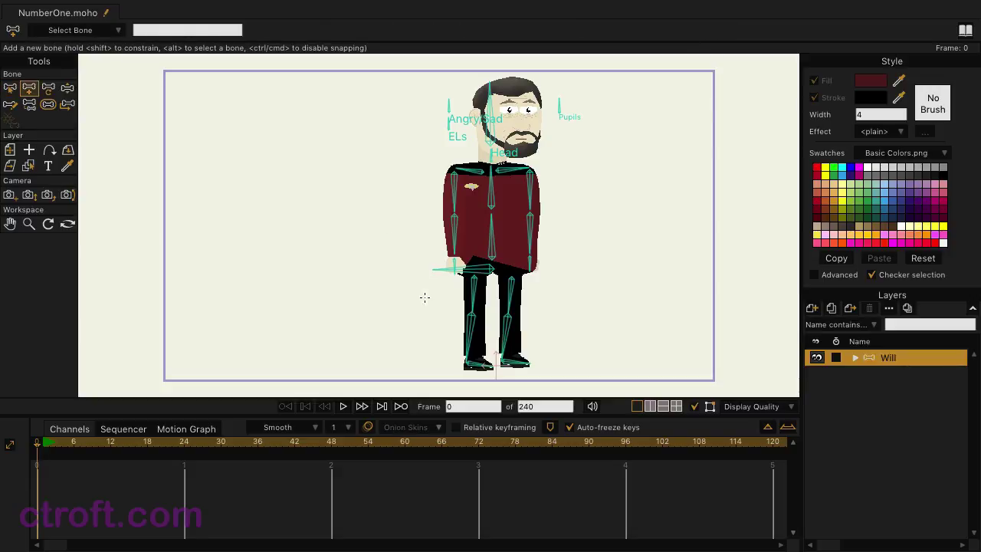
- Zoom to the feet and draw bone B23 from the left heel and B24 from the right foot
scroll(429, 333, "up", 5)
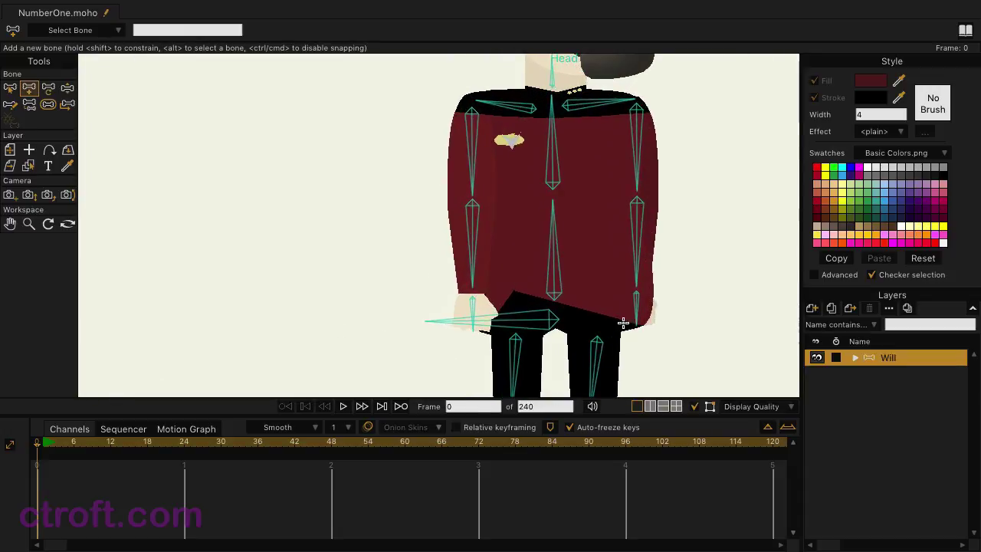
scroll(623, 323, "up", 2)
scroll(636, 230, "down", 6)
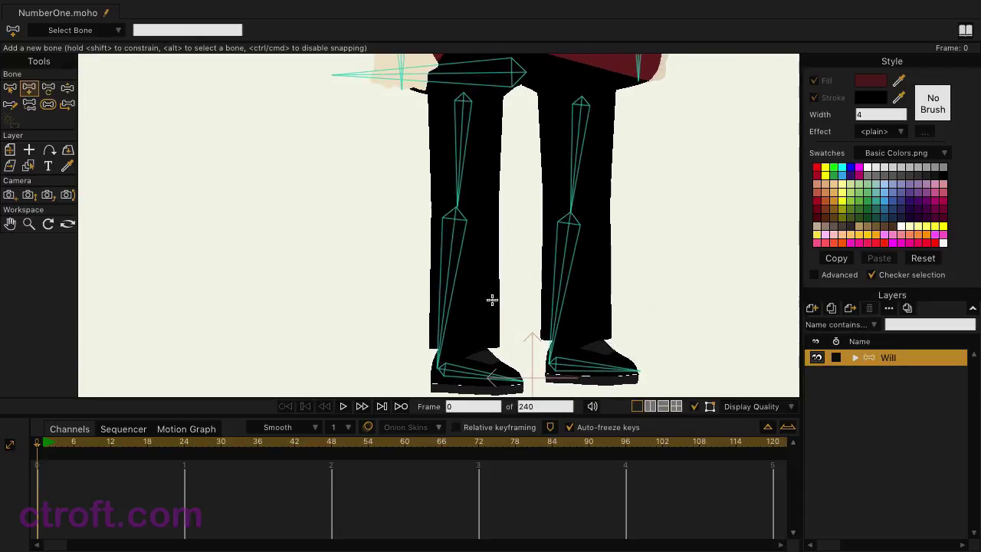
scroll(492, 299, "down", 3)
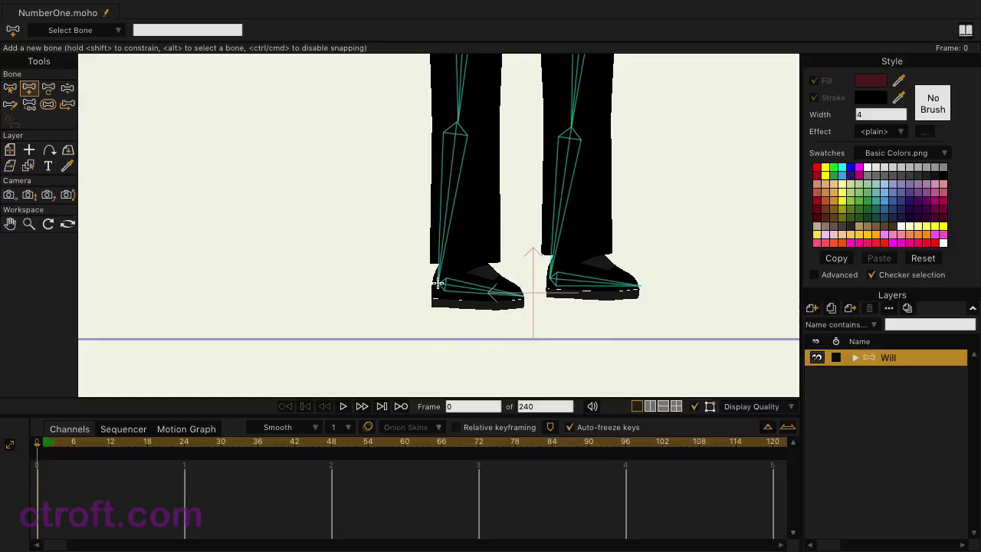
left_click_drag(438, 284, 364, 307)
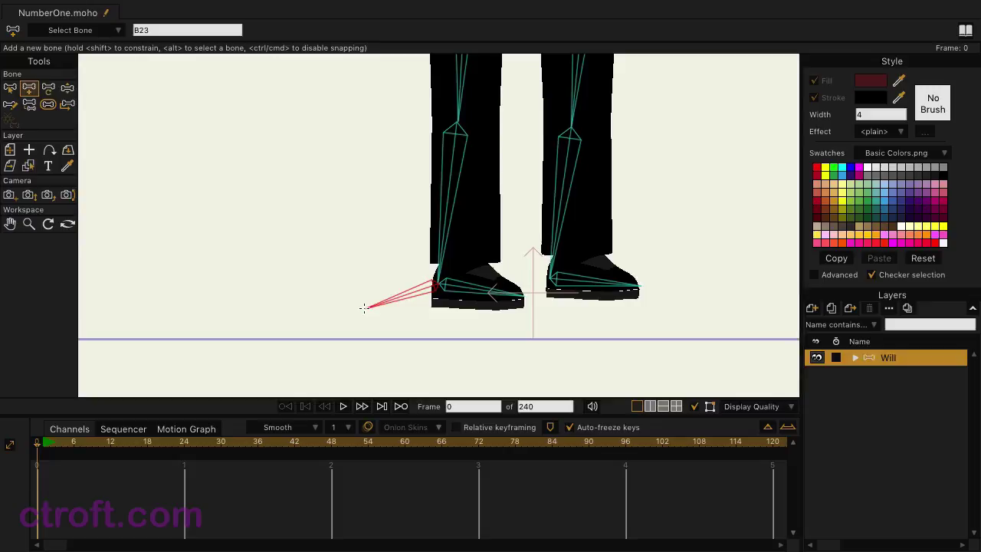
left_click(10, 88)
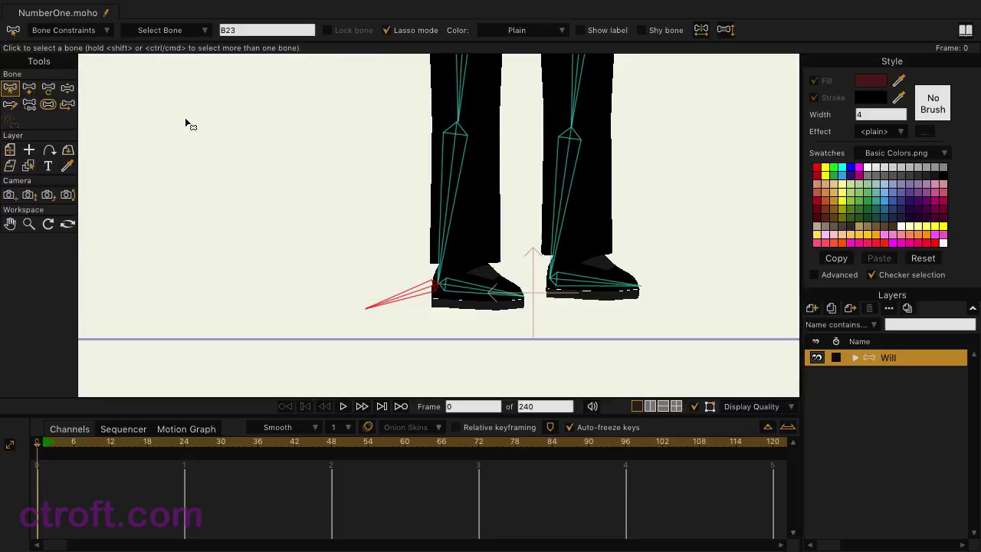
left_click(186, 124)
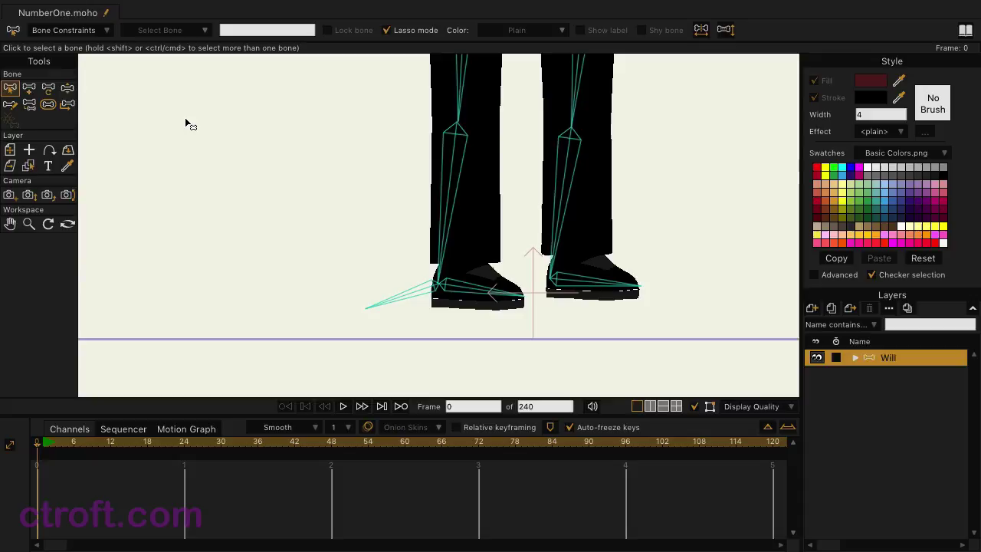
left_click(29, 88)
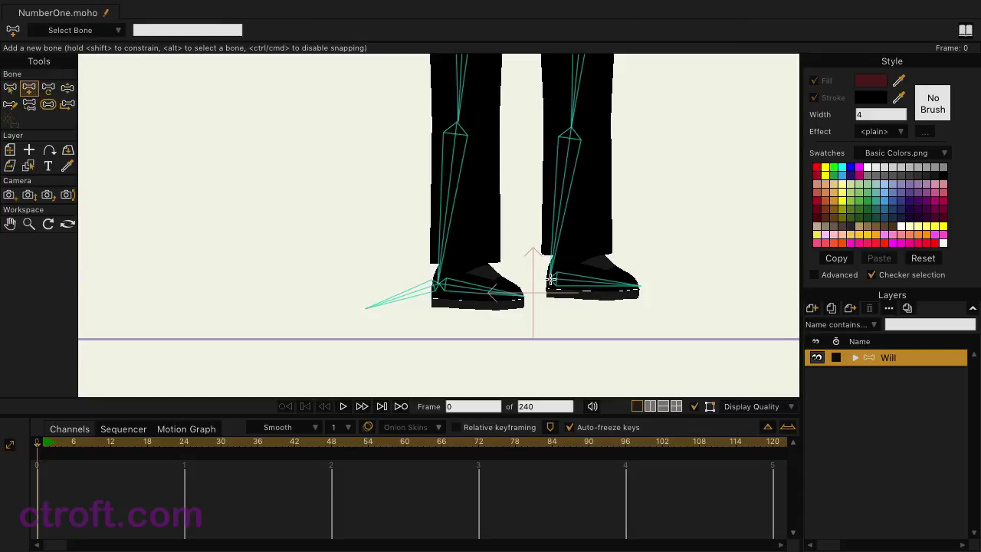
left_click_drag(551, 279, 493, 303)
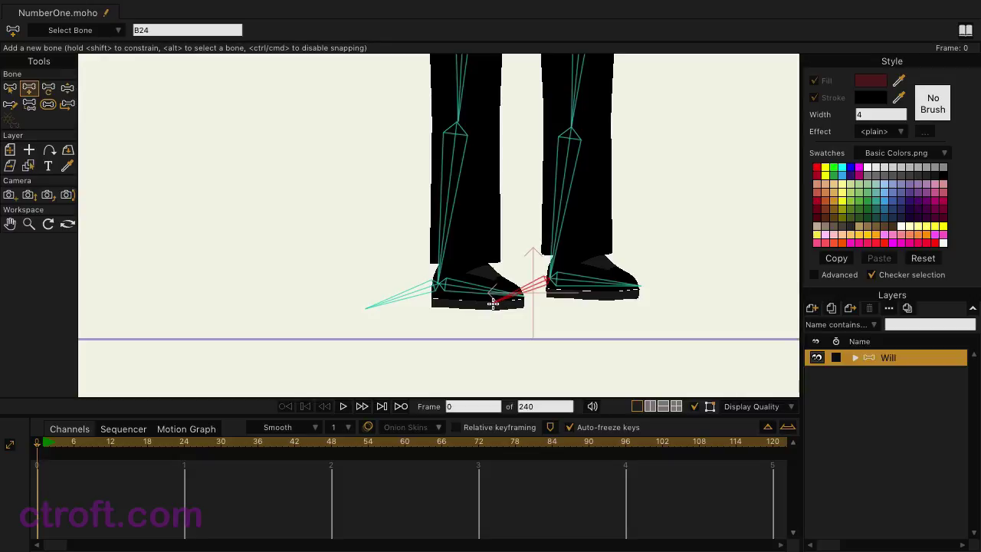
- Rename the left-heel bone B23 to T.F.Foot
key("z")
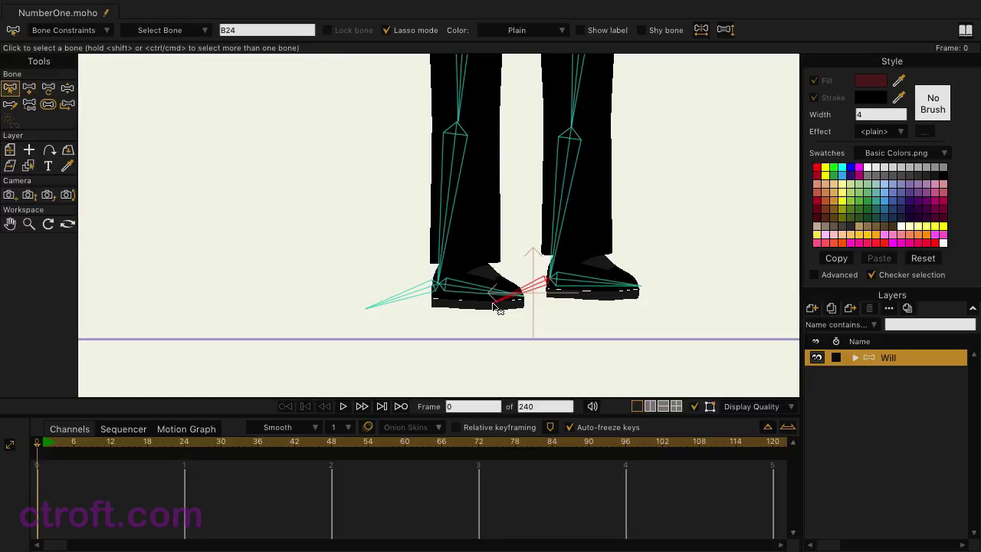
left_click(422, 296)
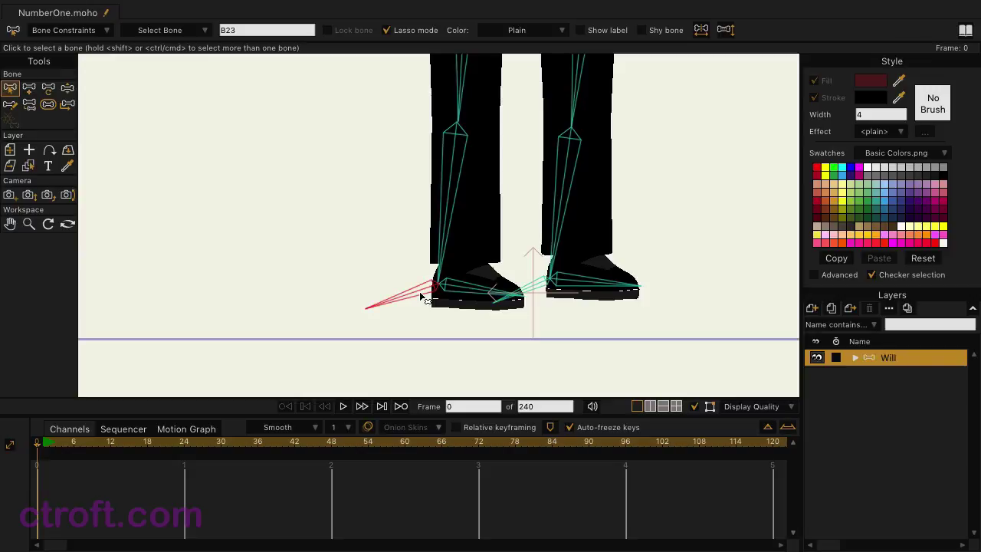
left_click(257, 29)
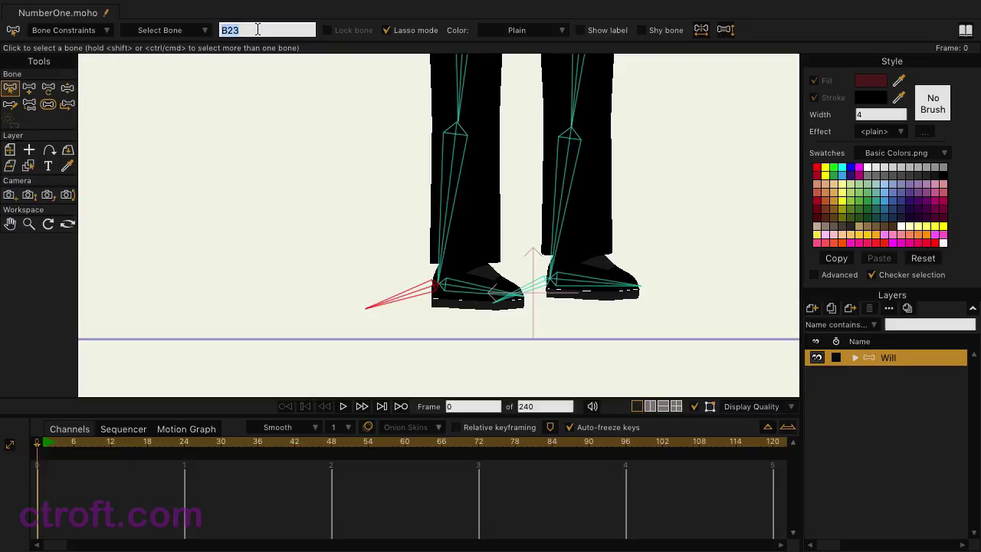
type("T.F.Foot")
key("Return")
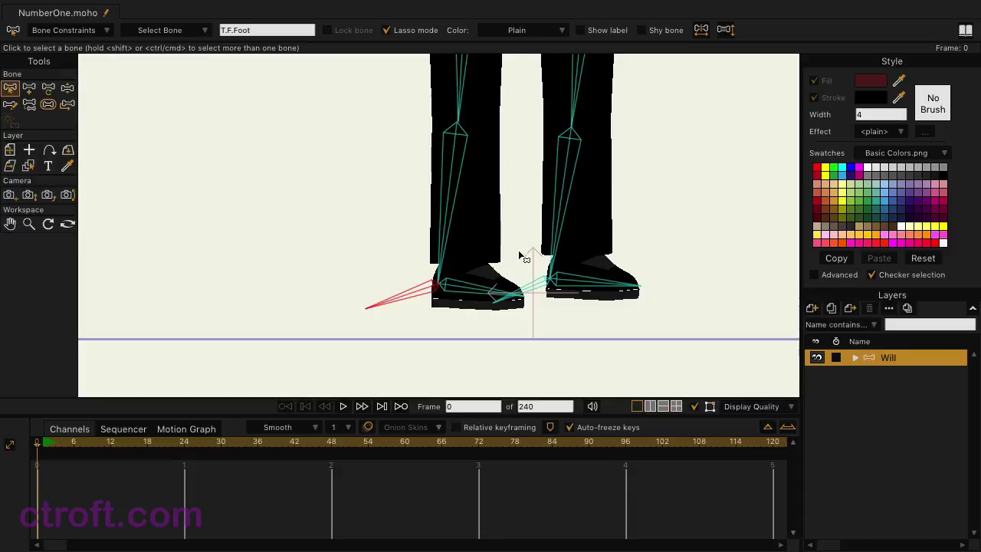
- Rename the right-foot target bone B24 to T.B.Foot
left_click(540, 290)
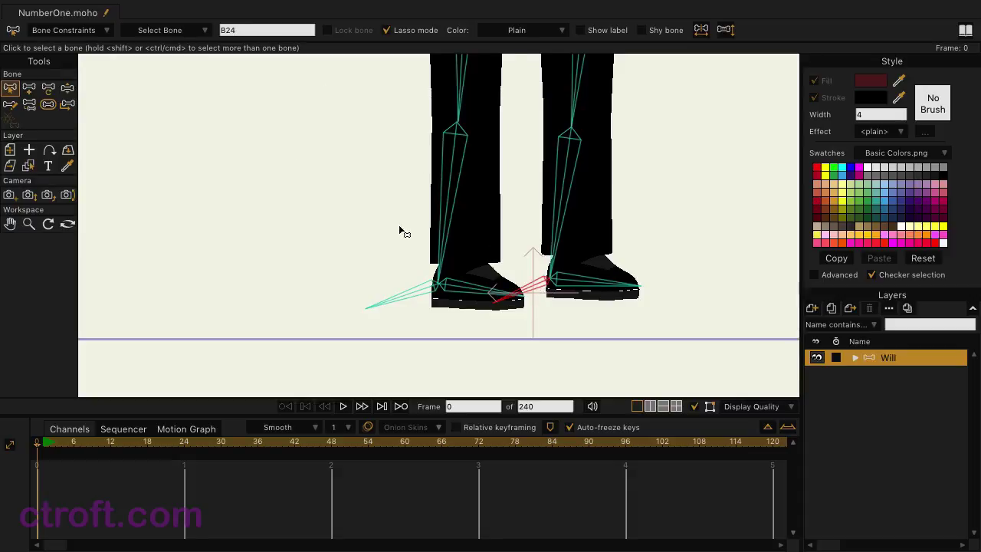
left_click(236, 29)
type("T")
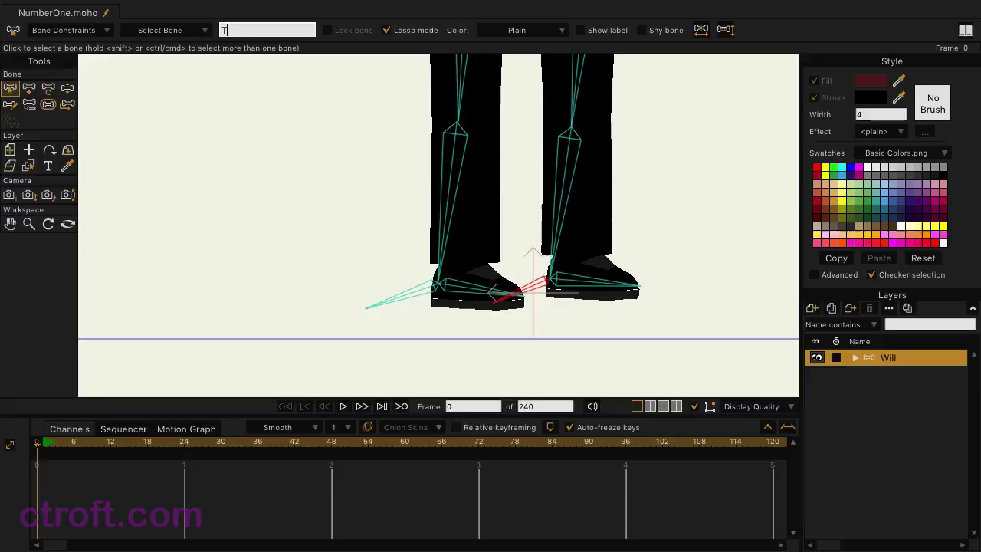
type(".B.Foot")
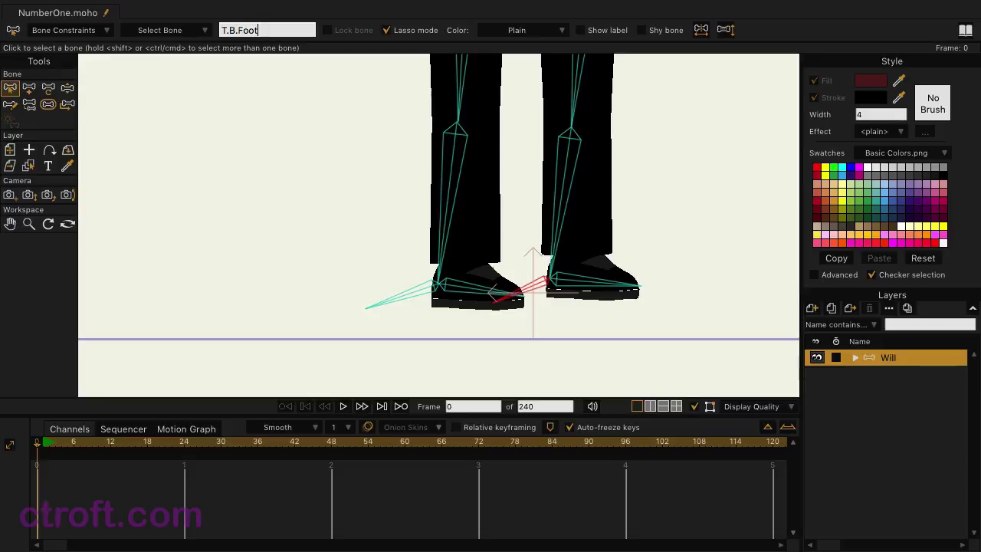
key("Return")
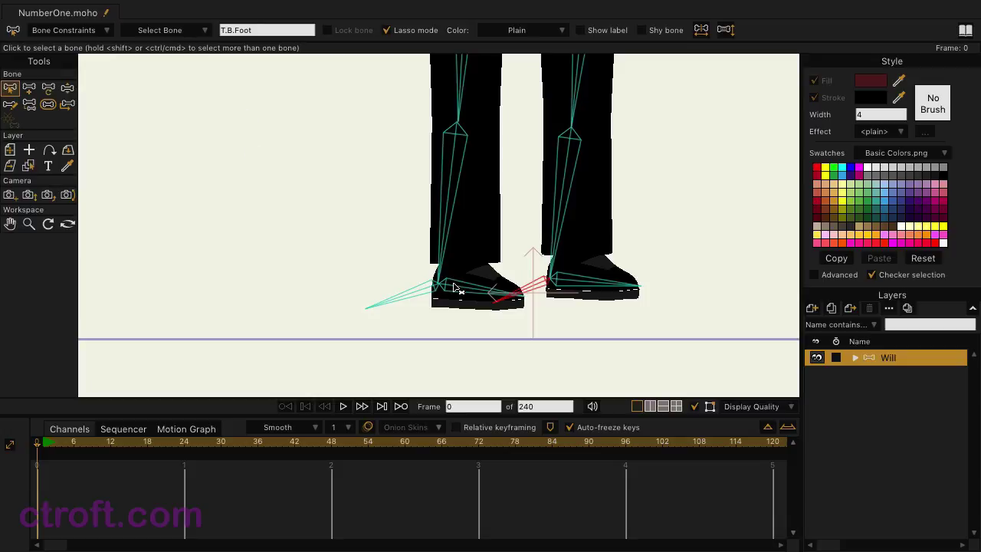
- Set the target of leg bone FL to T.F.Foot in Bone Constraints
left_click(458, 151)
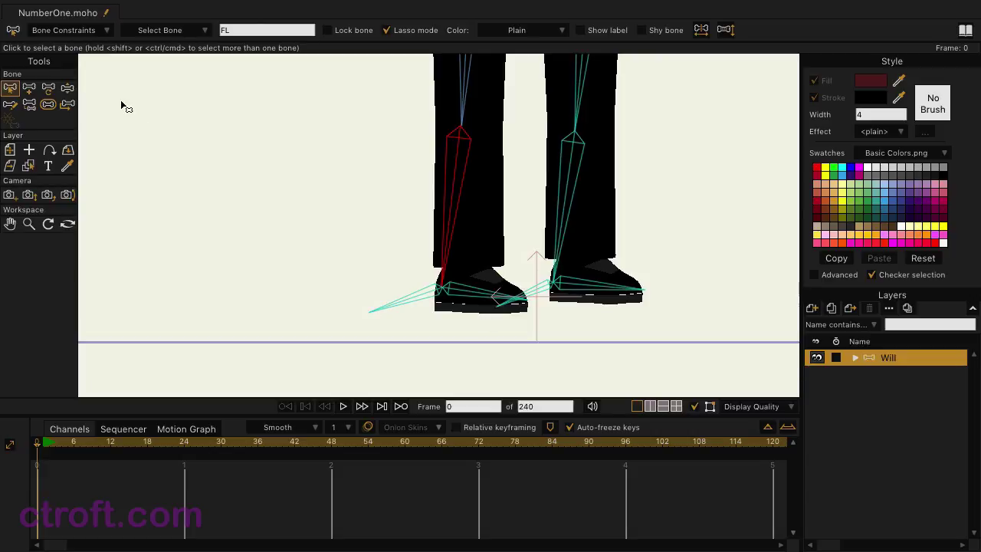
left_click(106, 31)
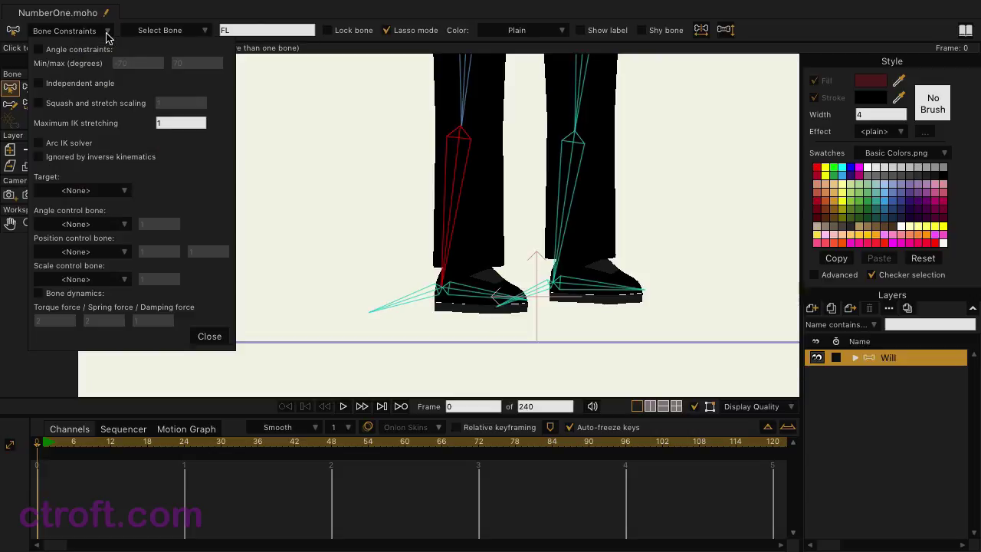
left_click(102, 194)
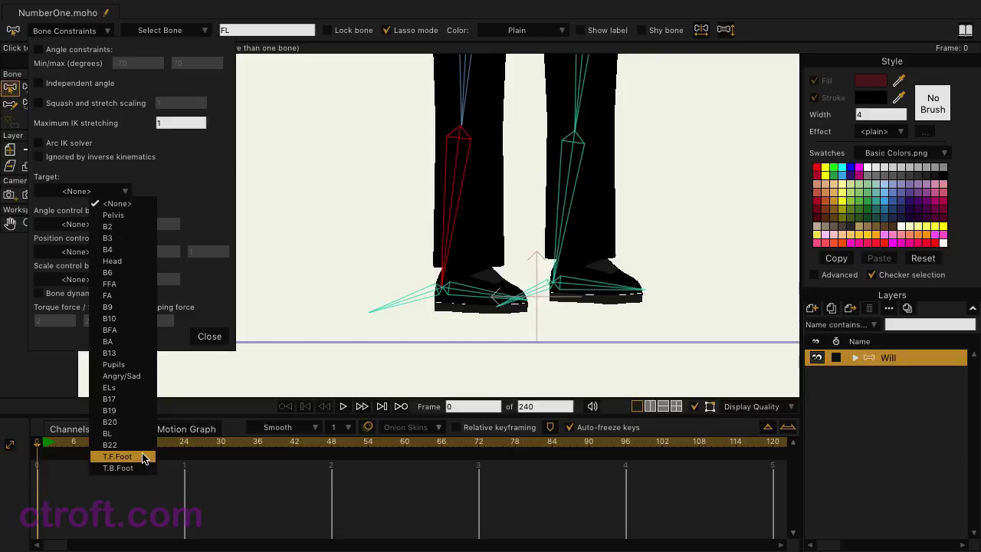
left_click(117, 457)
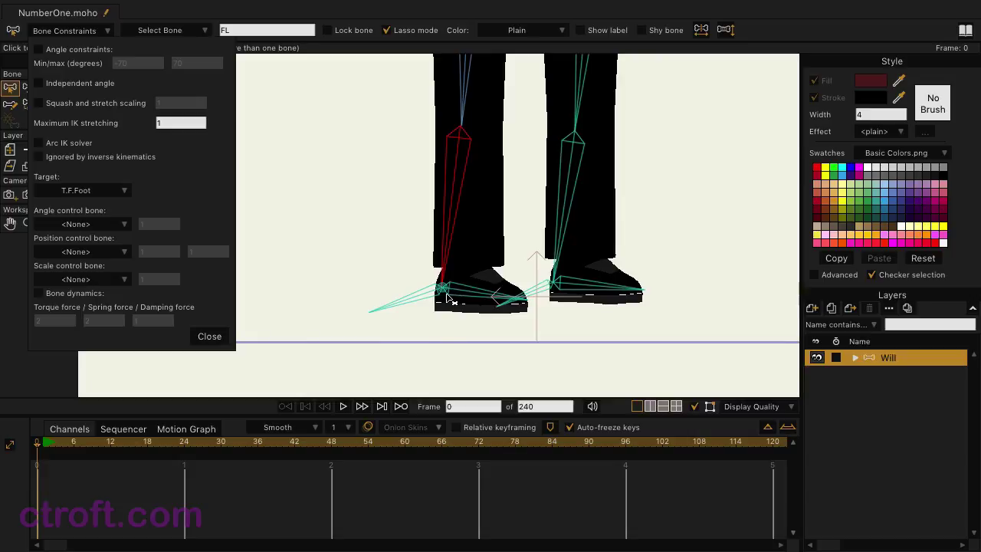
- Set the target of leg bone BL to T.B.Foot
left_click(537, 296)
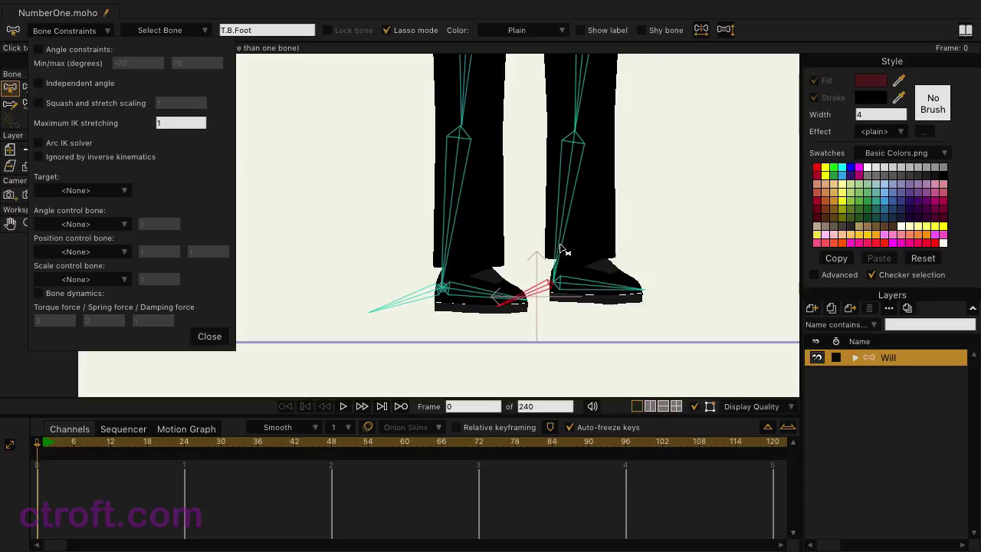
left_click(567, 209)
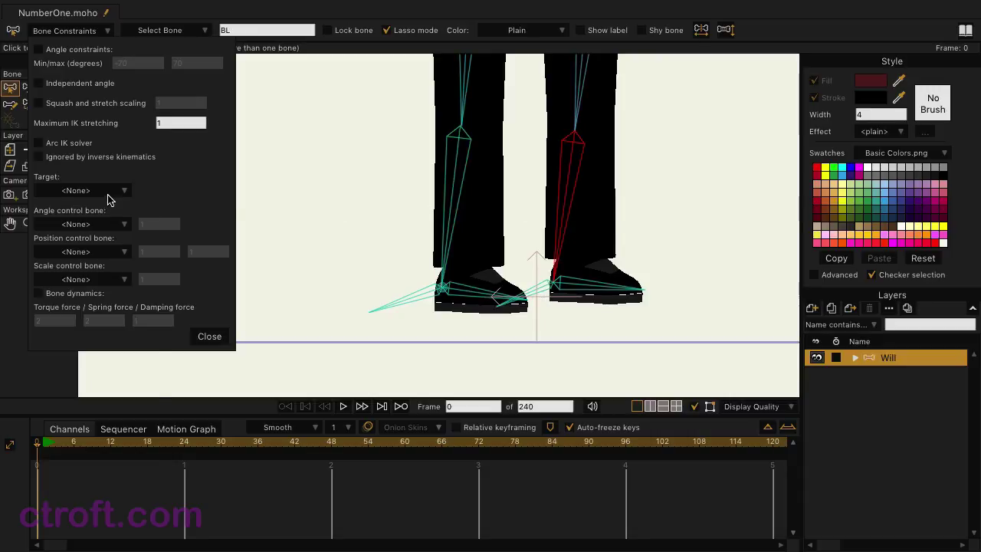
left_click(109, 192)
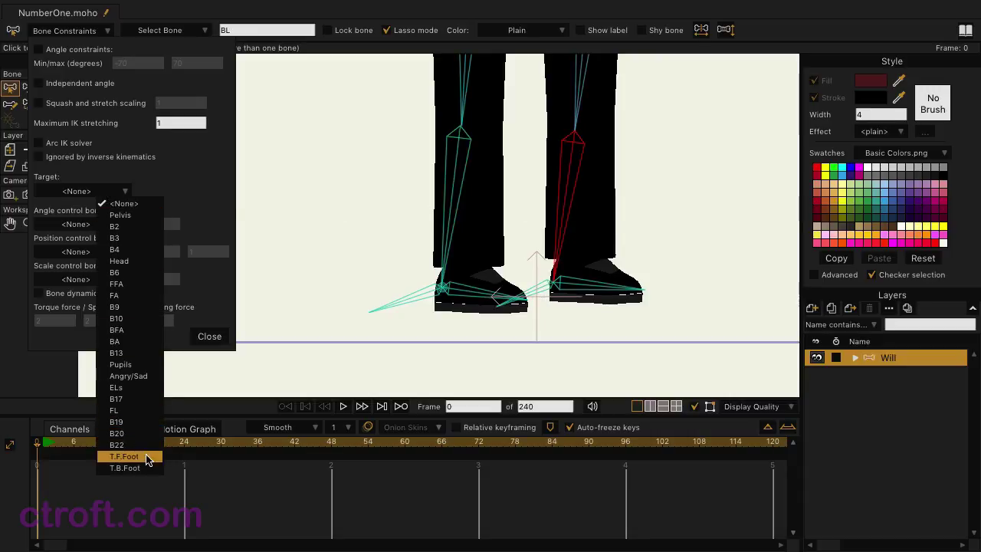
left_click(124, 467)
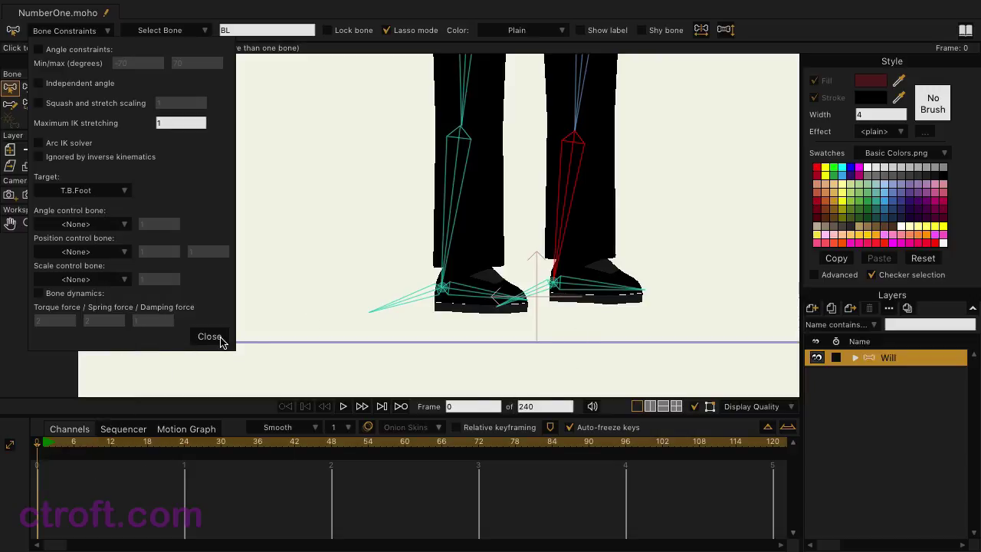
left_click(211, 336)
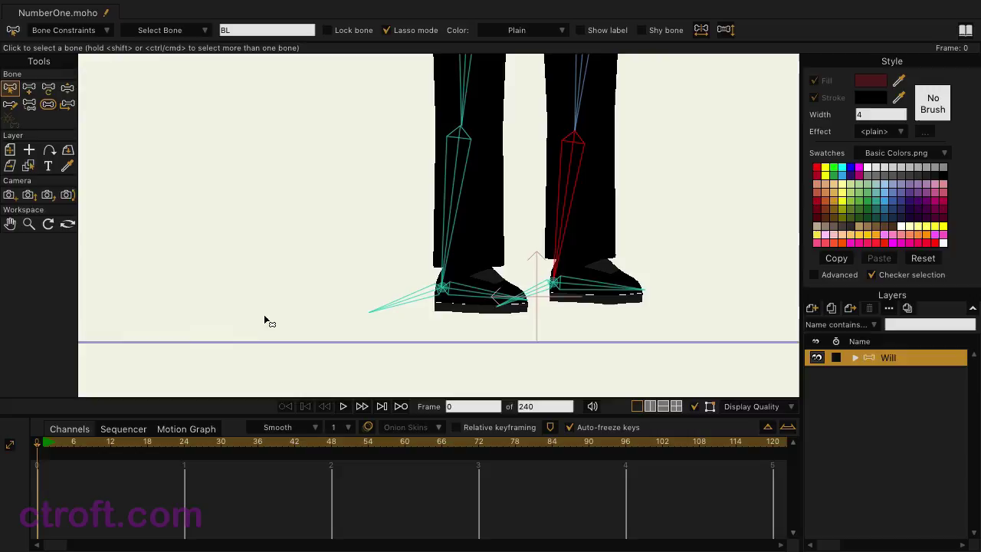
scroll(665, 231, "down", 3)
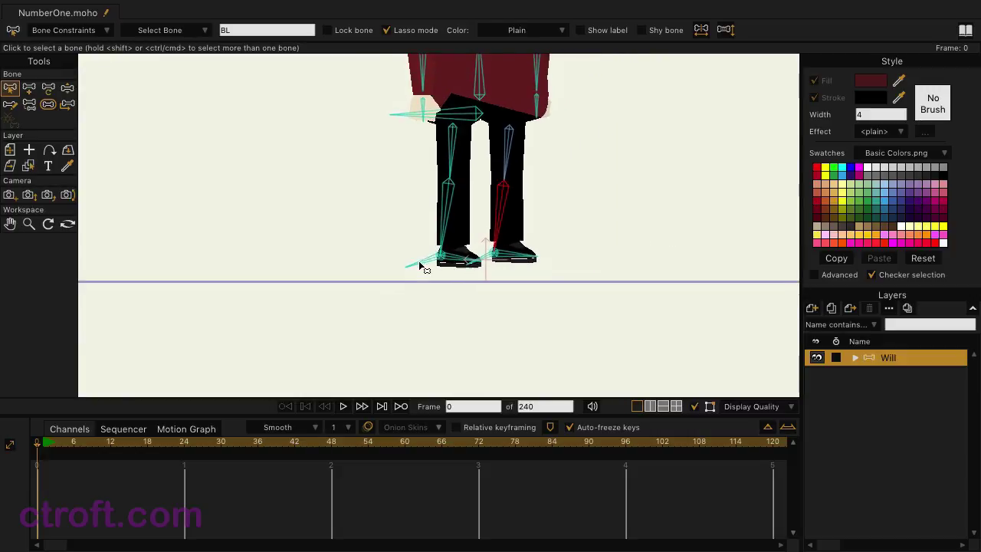
scroll(521, 293, "up", 5)
scroll(508, 270, "down", 3)
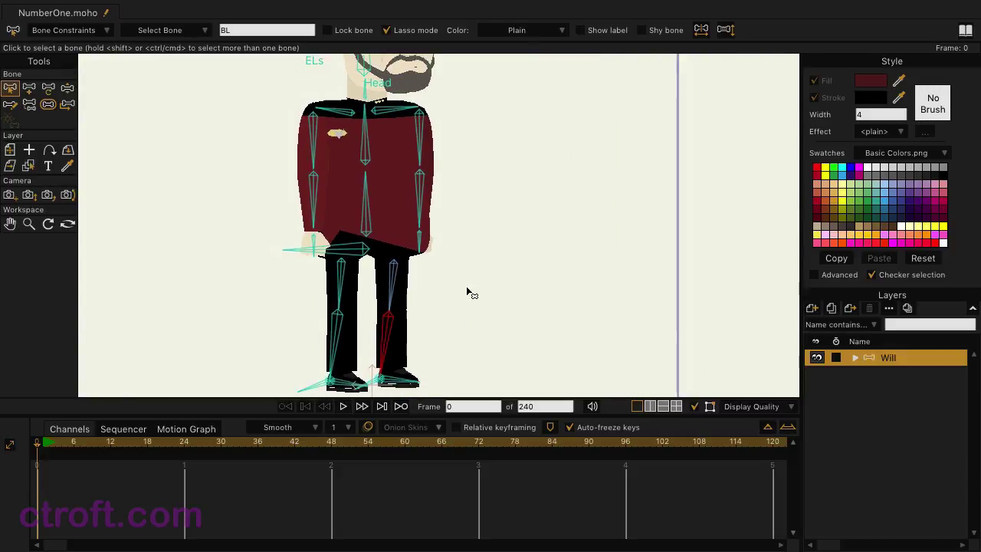
left_click_drag(618, 256, 620, 247)
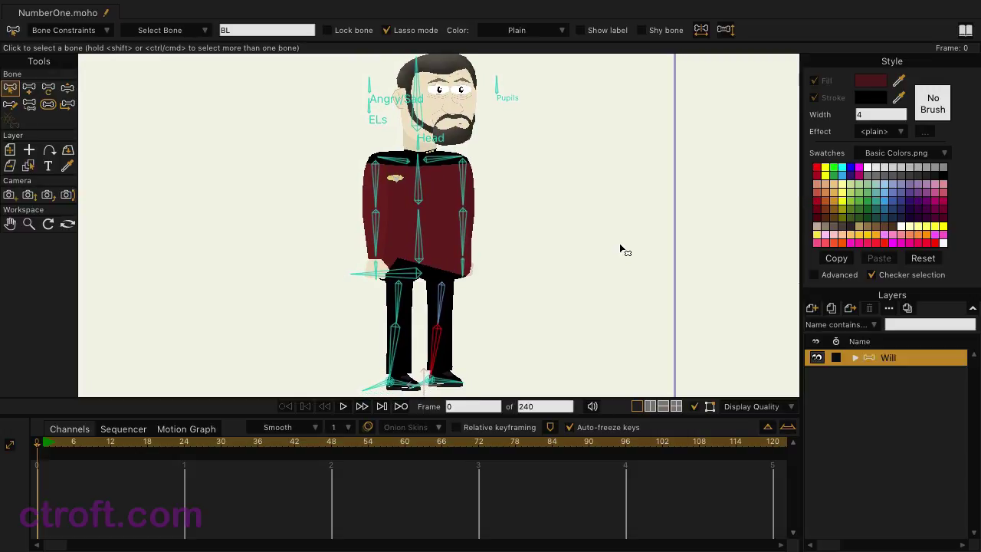
key("0")
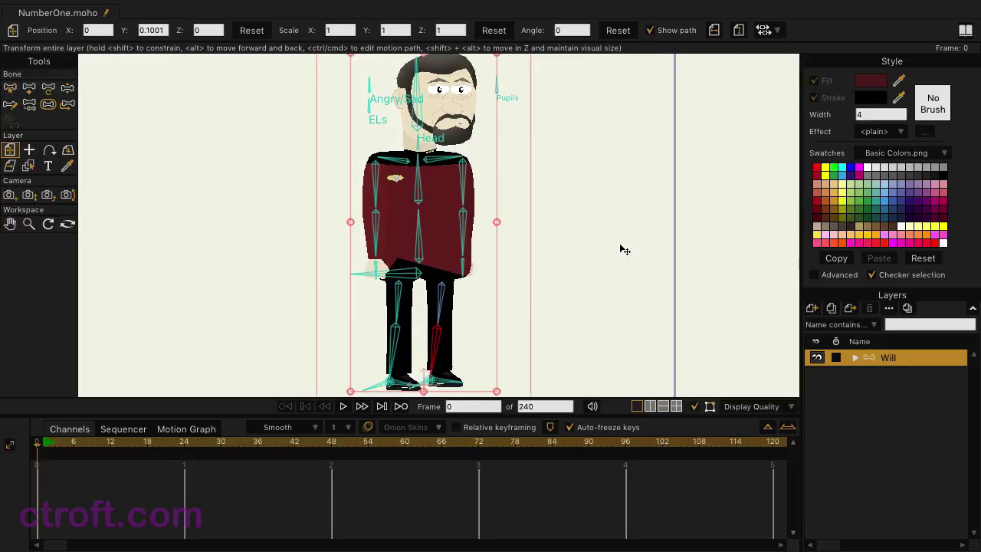
left_click(68, 89)
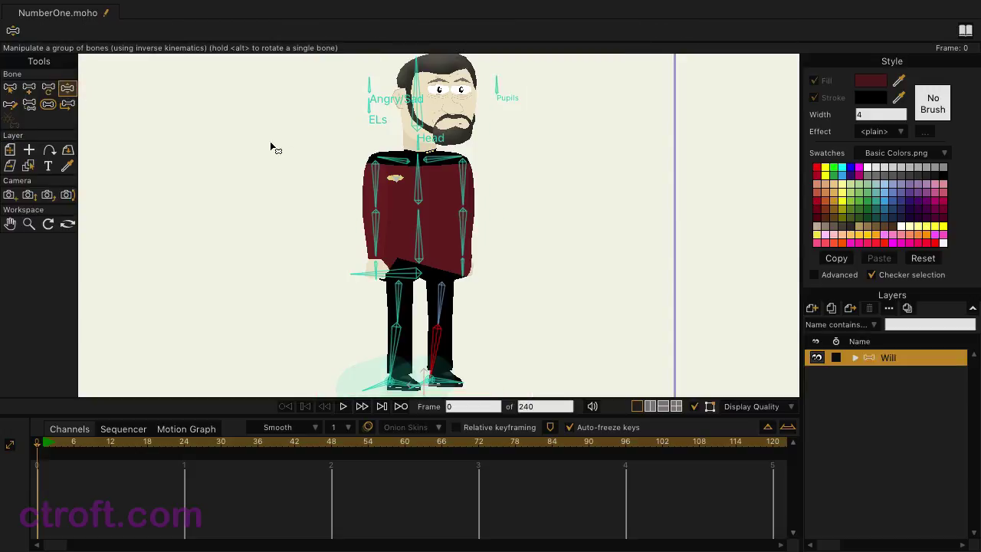
left_click(302, 160)
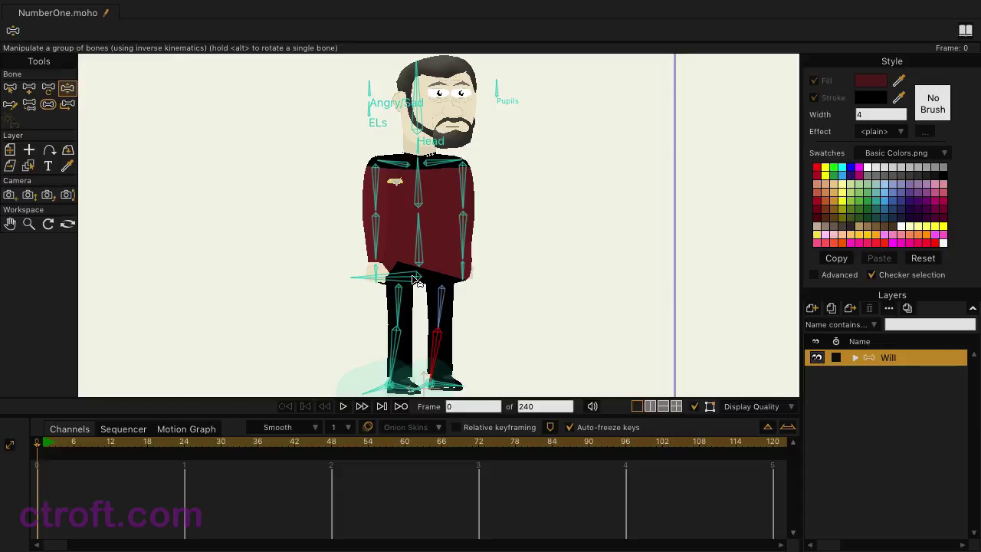
mouse_move(417, 282)
left_mouse_down()
mouse_move(413, 299)
mouse_move(414, 286)
left_mouse_up()
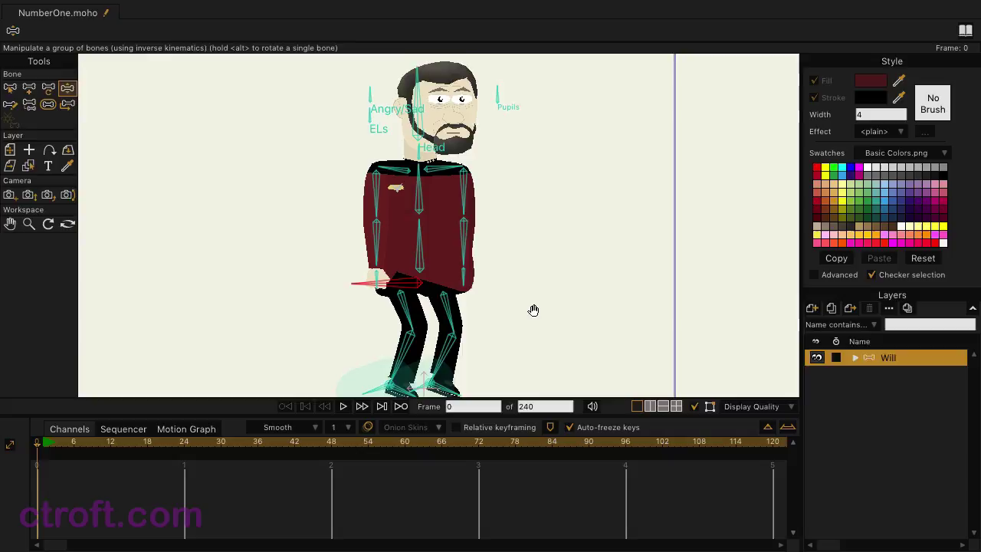
left_click_drag(532, 309, 536, 265)
key("ctrl+z")
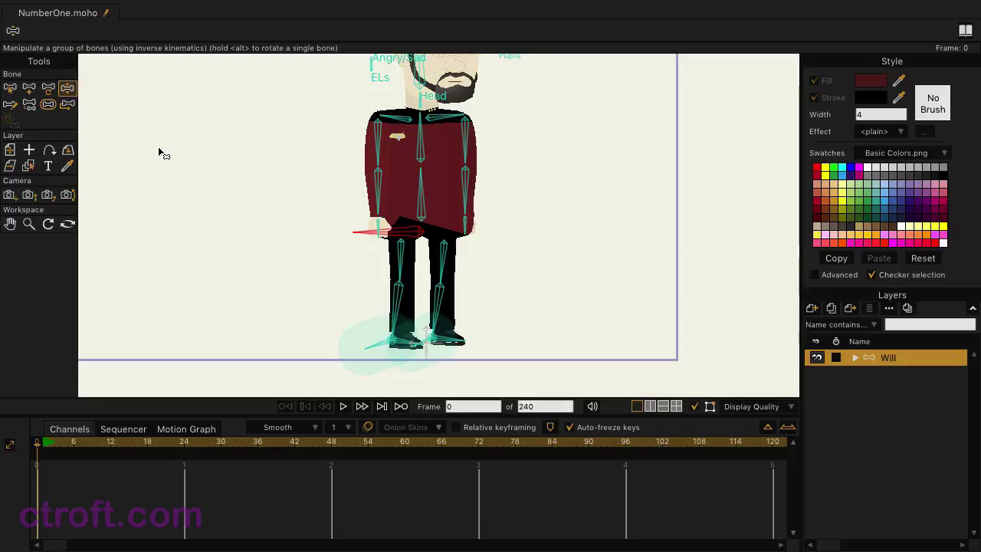
- Turn on Independent angle for left foot bone B19 and close Bone Constraints
left_click(11, 90)
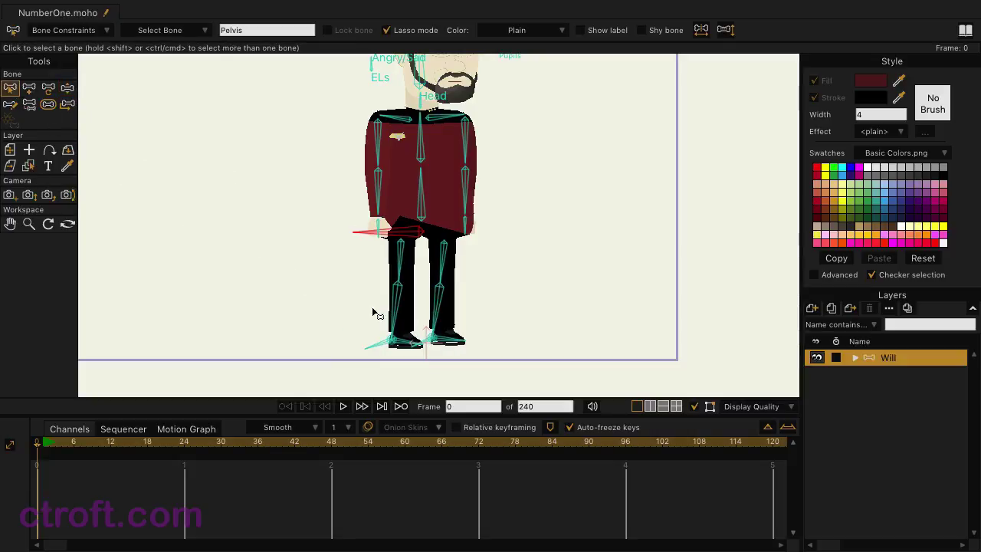
left_click(453, 342)
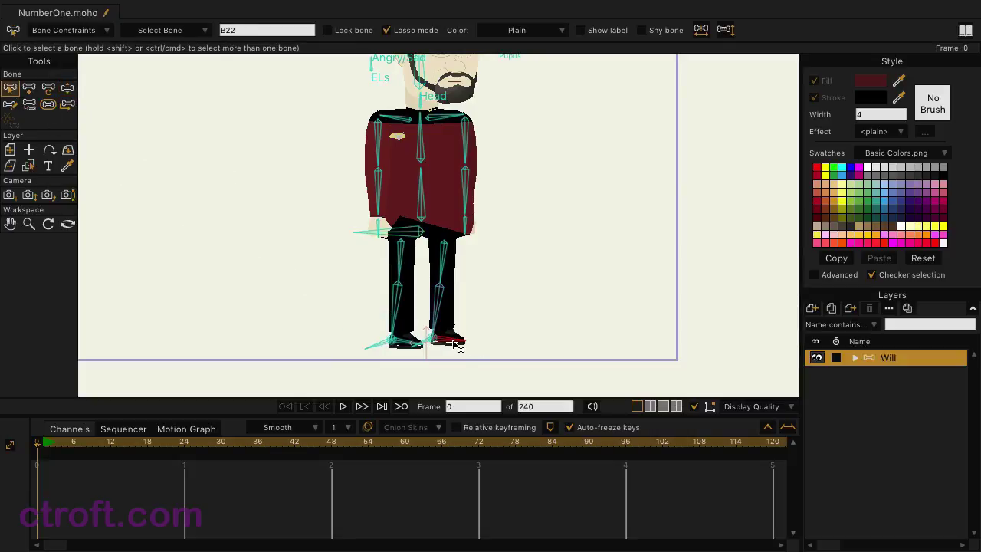
left_click(409, 344)
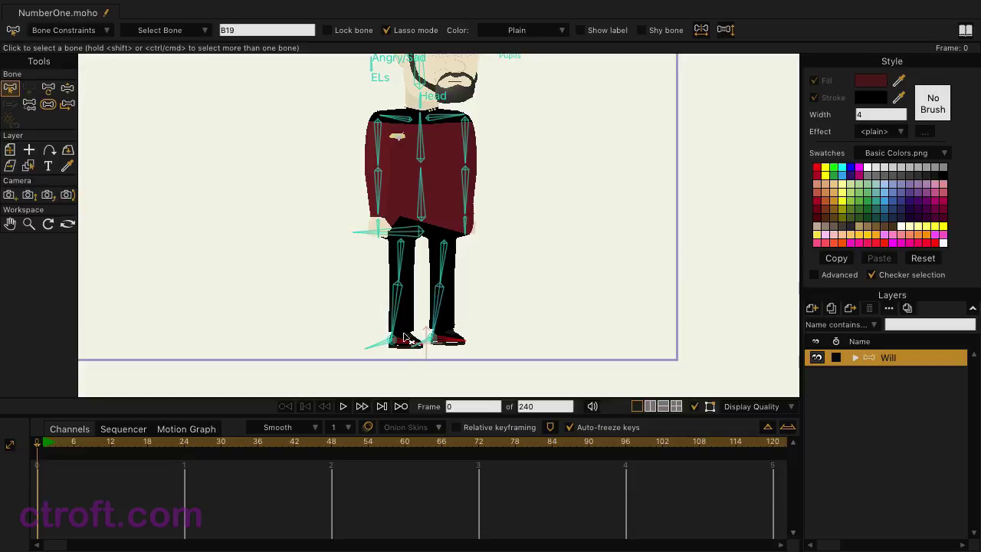
left_click(89, 31)
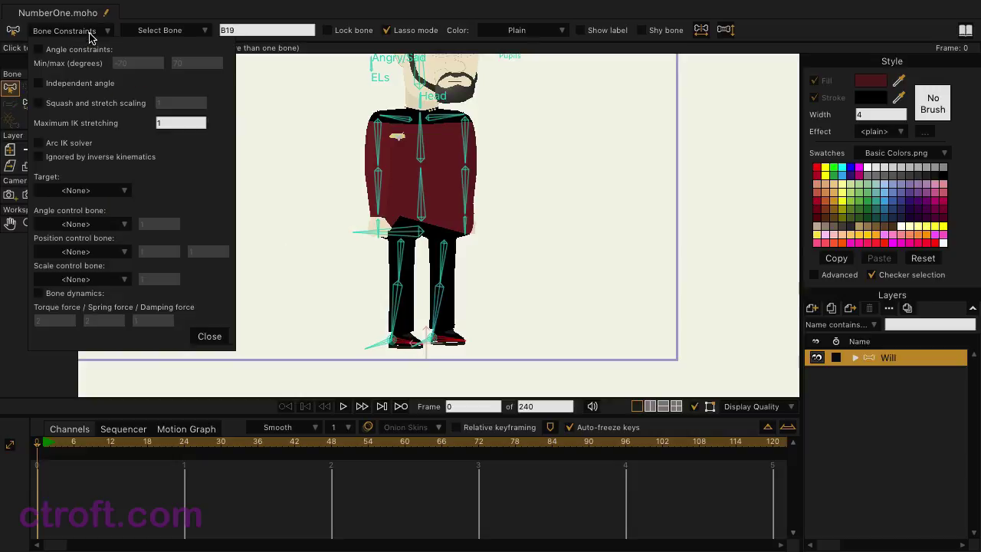
left_click(68, 83)
left_click(207, 337)
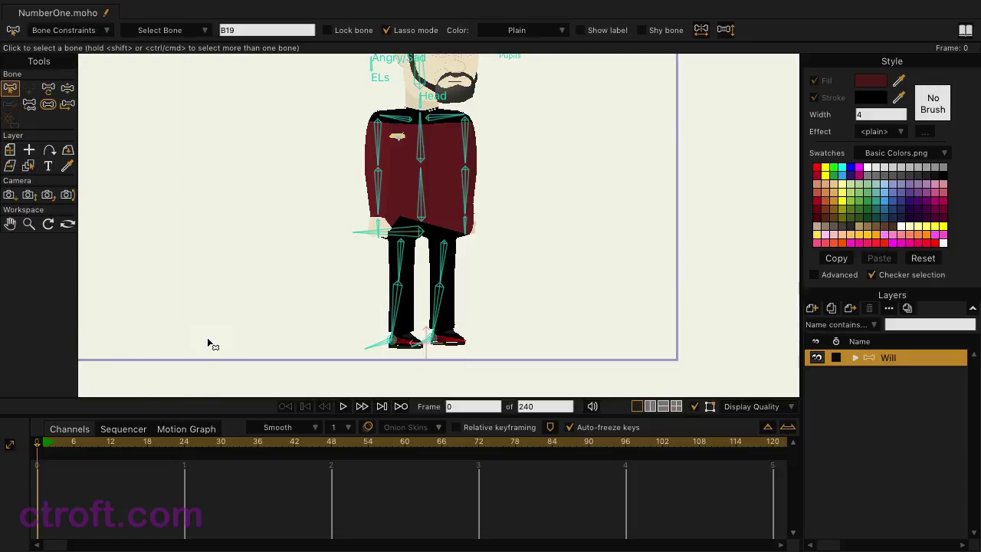
left_click(67, 88)
left_click_drag(410, 233, 418, 253)
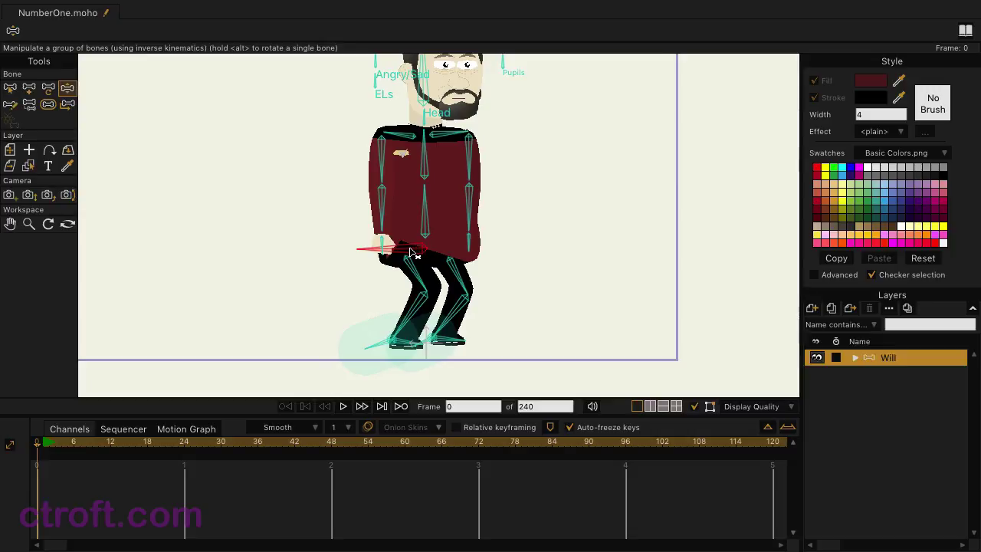
left_click_drag(430, 211, 429, 213)
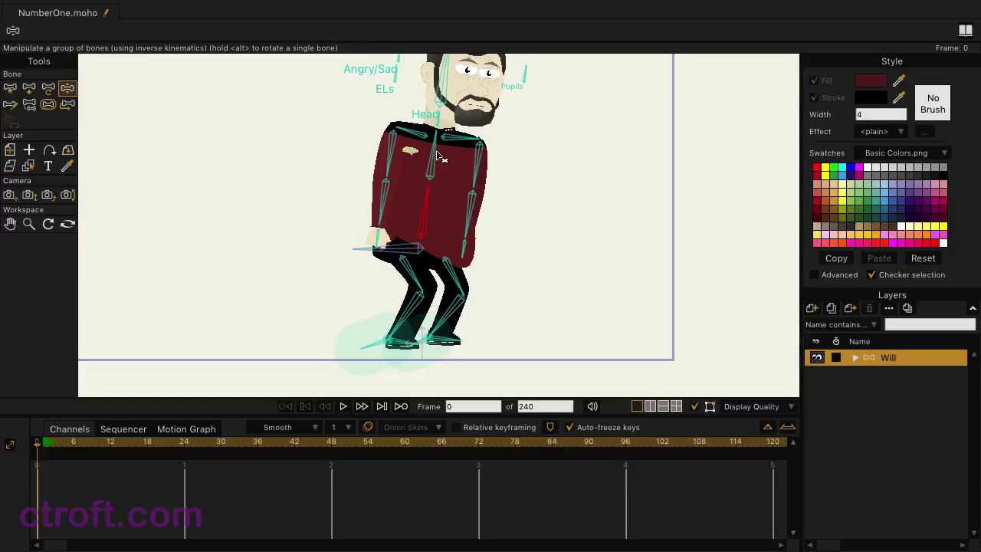
left_click_drag(455, 161, 450, 162)
left_click(360, 231)
left_click_drag(360, 231, 395, 222)
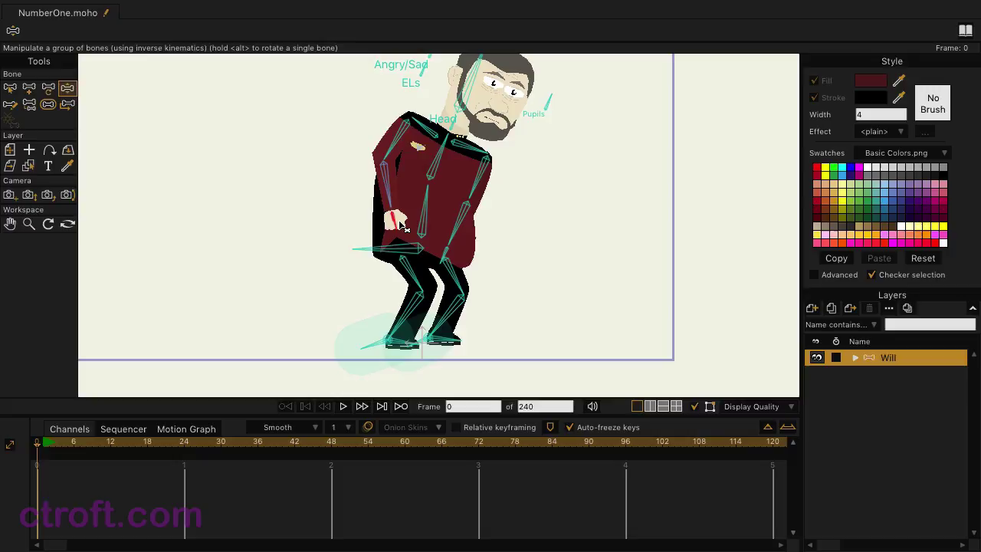
left_click(447, 255)
left_click_drag(446, 255, 499, 222)
key("ctrl+z")
key("ctrl+z")
key("ctrl+z")
key("ctrl+z")
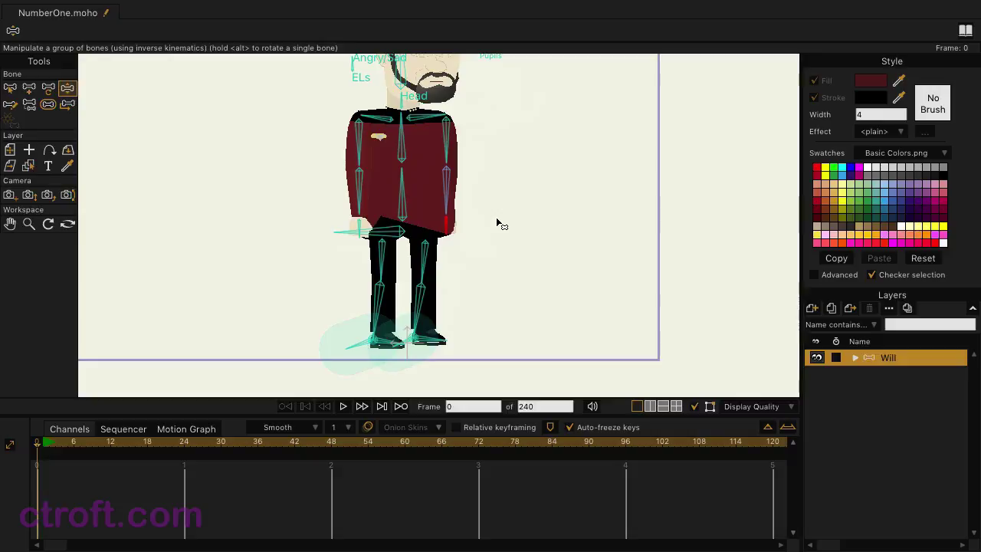
- Zoom in on the hand and draw a new bone extending outward from it
left_click(10, 88)
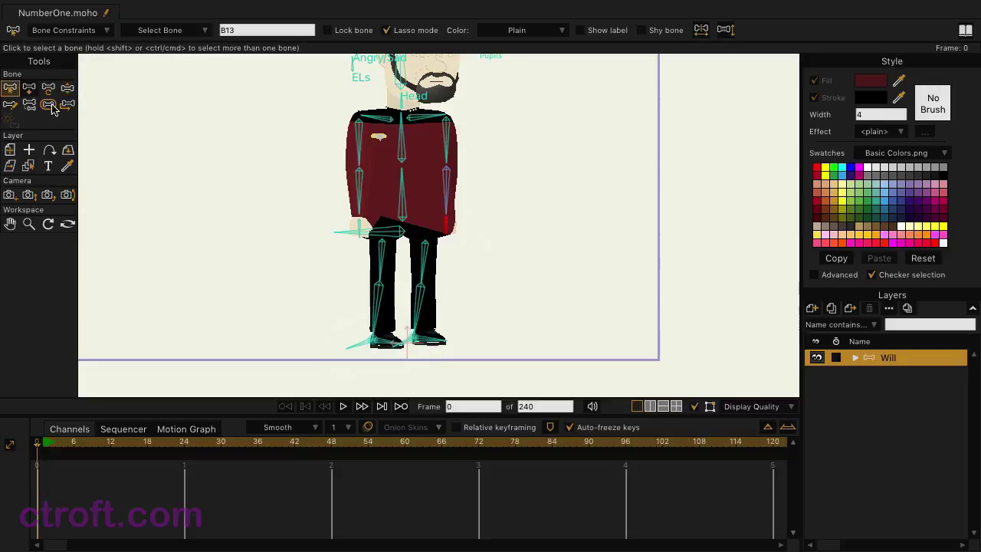
scroll(217, 233, "up", 2)
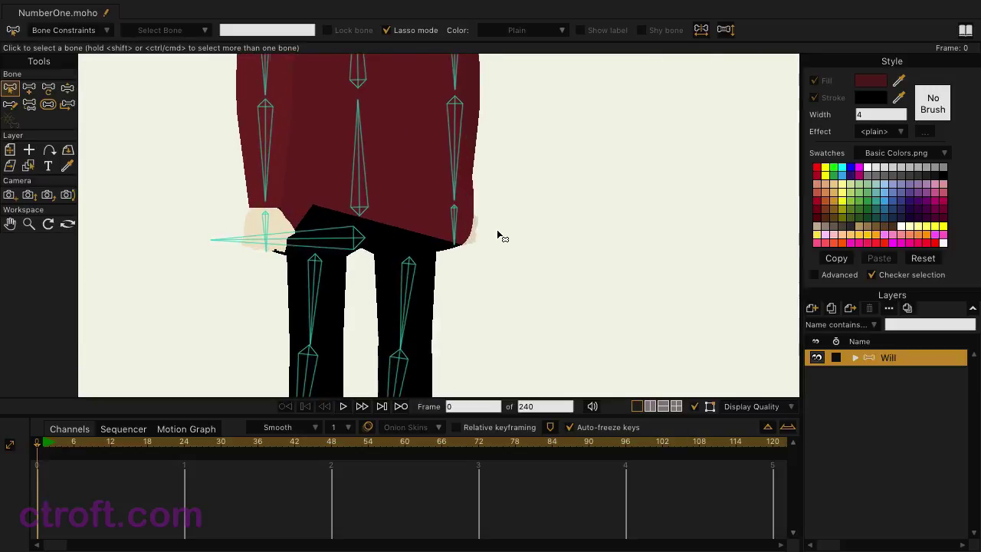
left_click_drag(255, 253, 529, 258)
scroll(526, 257, "up", 1)
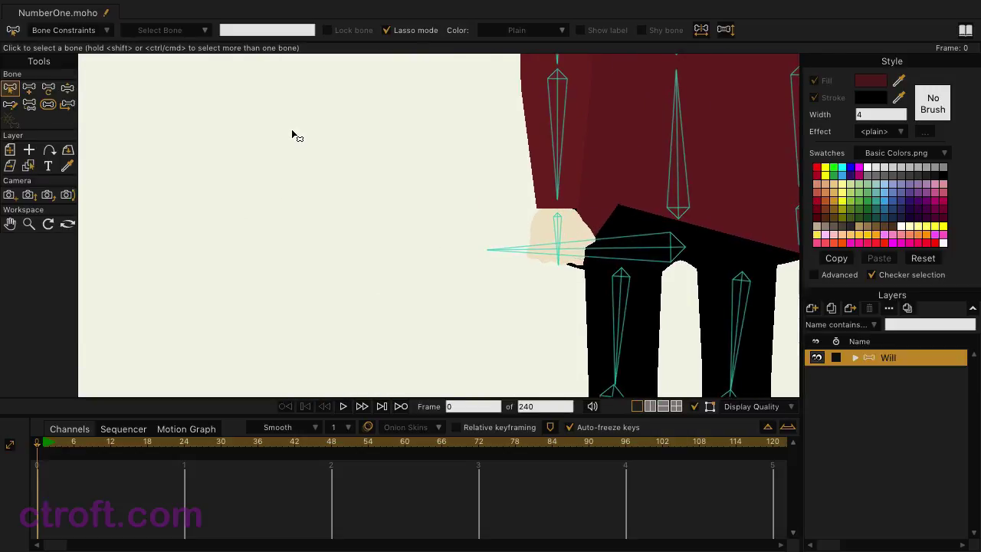
left_click(34, 89)
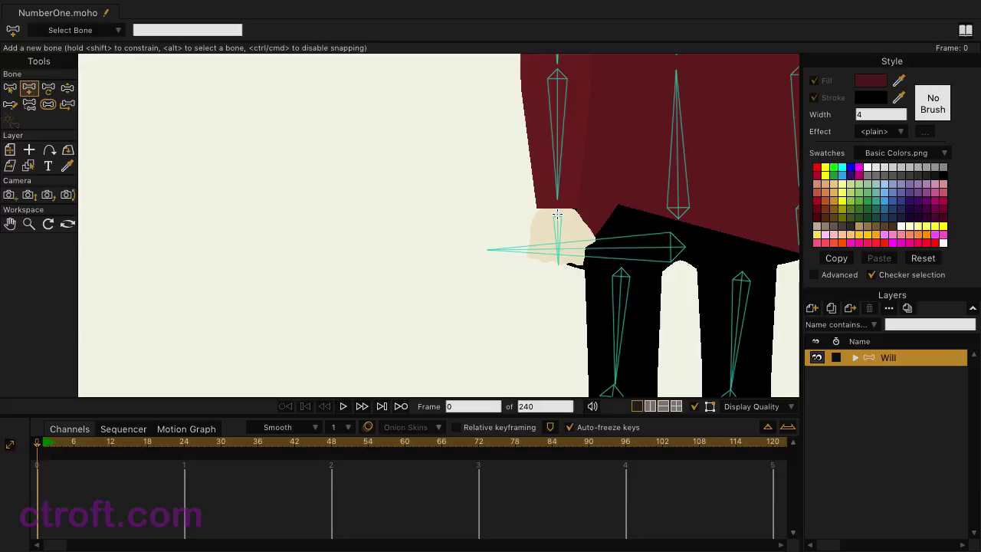
left_click_drag(530, 213, 480, 213)
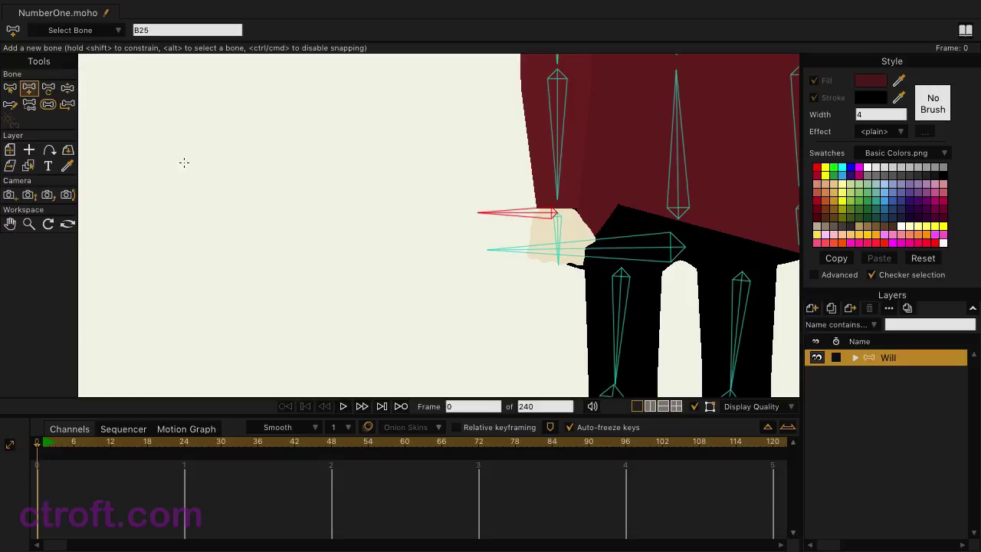
- Rename the new bone B25 to T.F.Hand
left_click(10, 88)
left_click(281, 28)
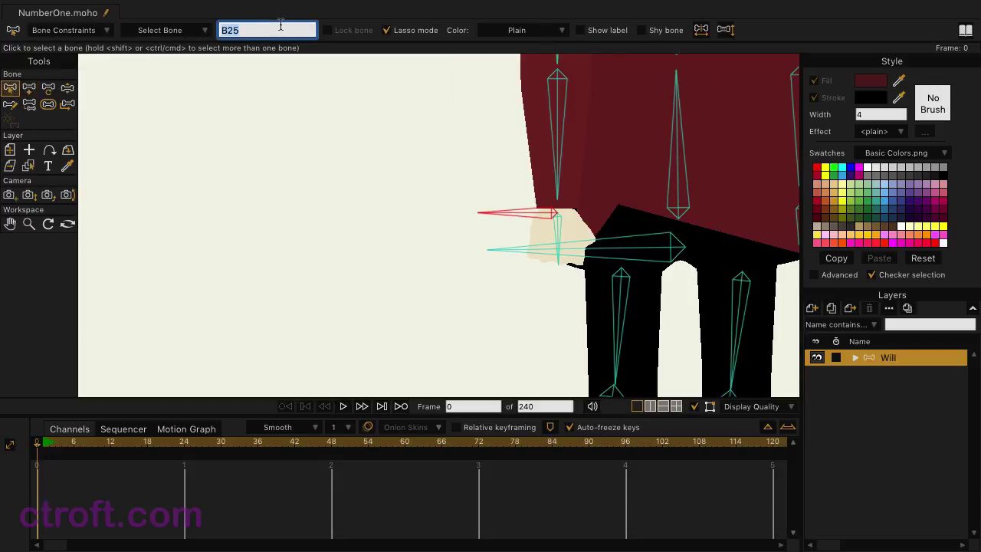
type("T")
type(".F.Fore")
key("BackSpace")
key("BackSpace")
key("BackSpace")
key("BackSpace")
type("Hand")
key("Return")
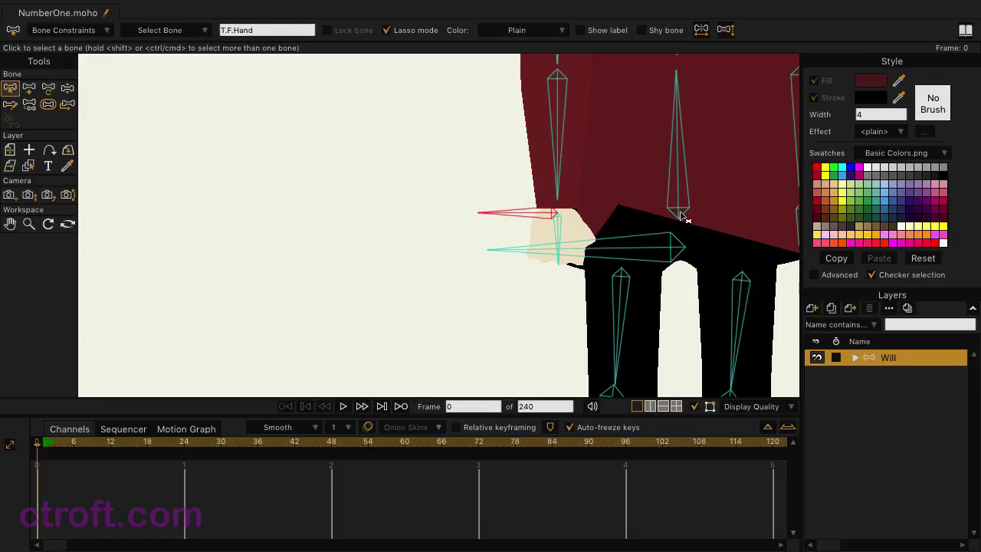
- Set arm bone FA's target to T.F.Hand in Bone Constraints
left_click(557, 115)
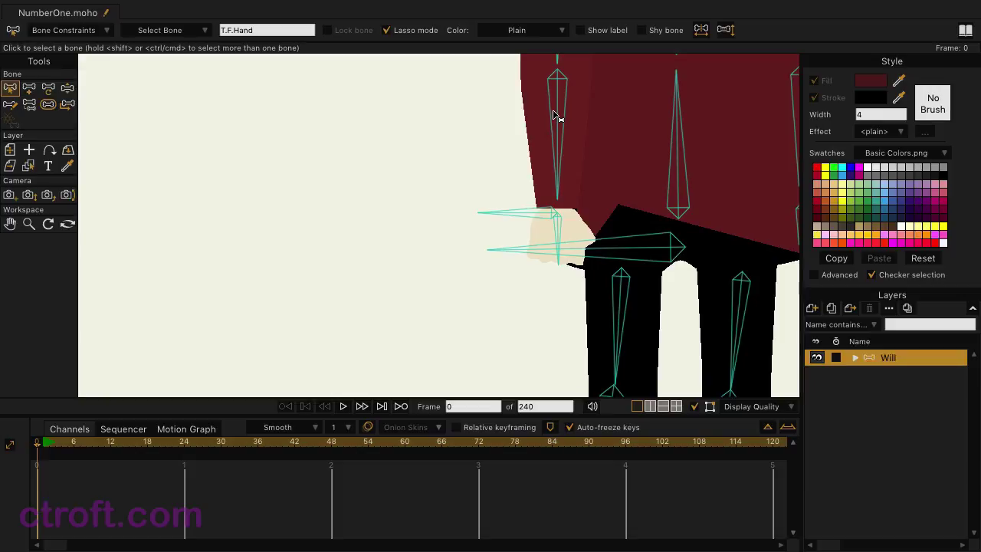
left_click(58, 31)
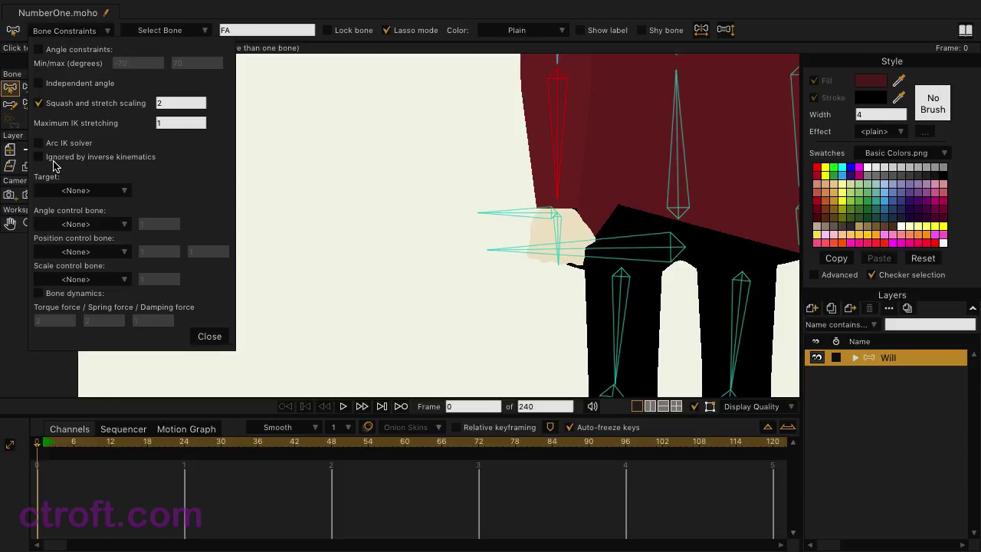
left_click(76, 191)
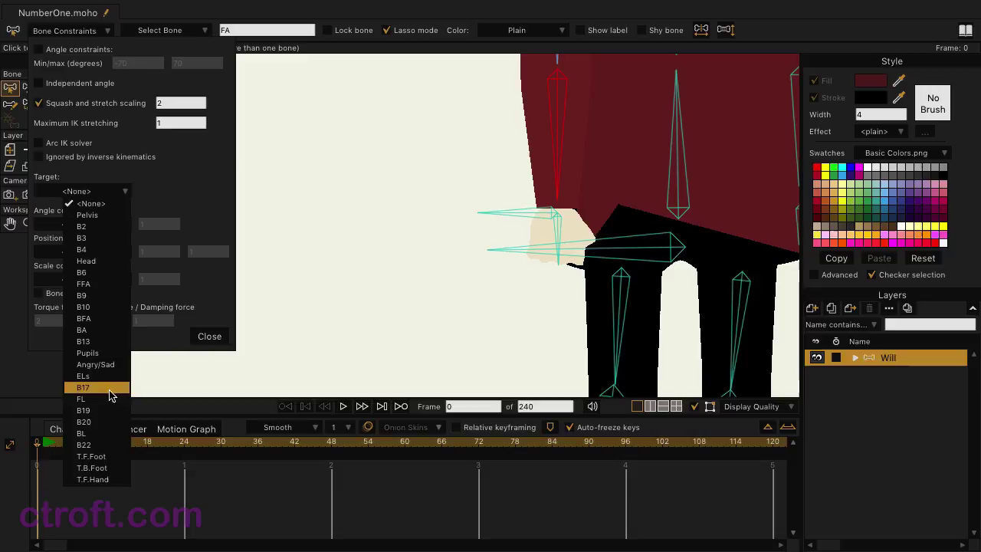
left_click(106, 479)
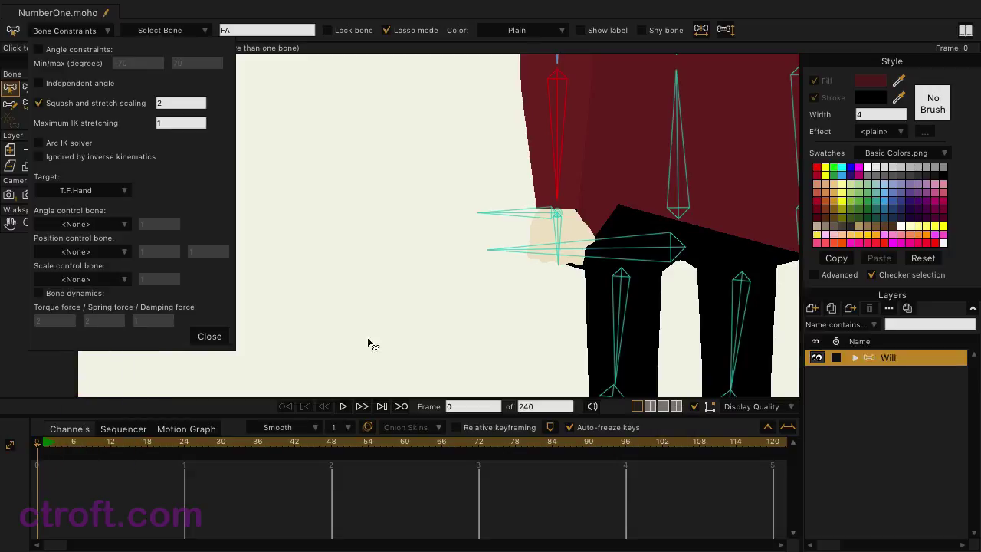
left_click(207, 337)
- Test the rig by dragging the hand target so the arm follows
scroll(230, 243, "down", 2)
scroll(229, 243, "down", 2)
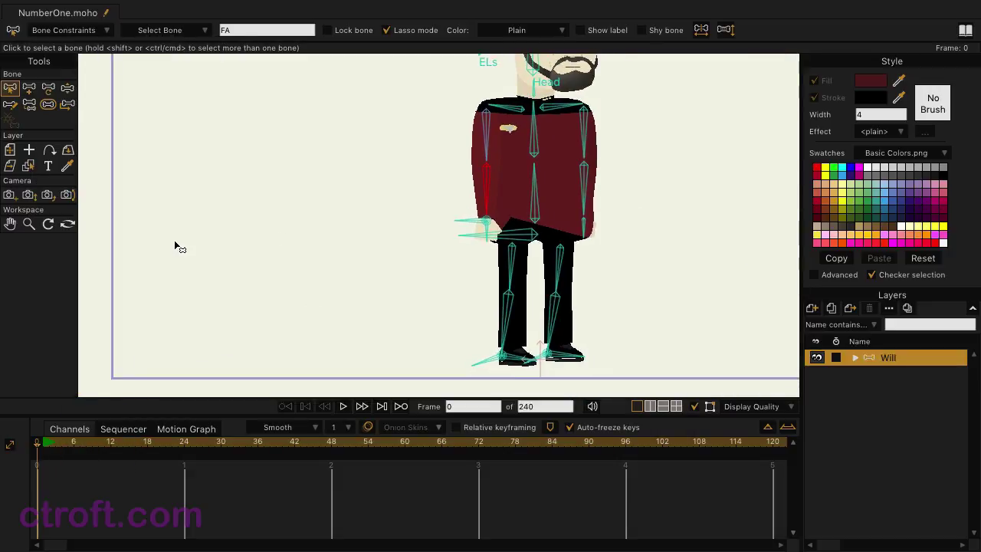
left_click(67, 88)
left_click_drag(486, 230, 348, 224)
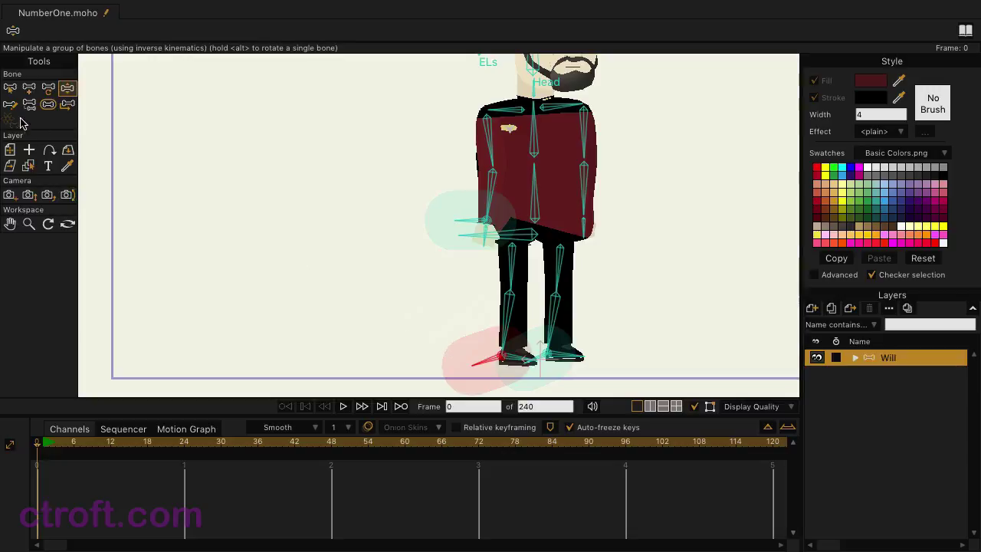
- Lasso-select the arm bones and set FFA's Maximum IK stretching to 2
left_click(10, 88)
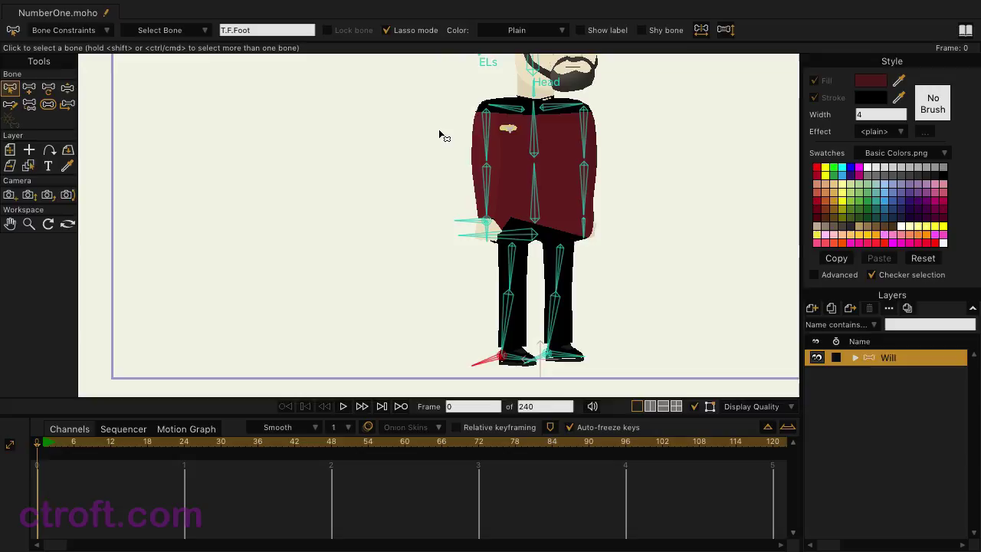
mouse_move(450, 120)
left_mouse_down()
mouse_move(451, 171)
mouse_move(483, 192)
mouse_move(513, 176)
mouse_move(494, 122)
mouse_move(447, 142)
left_mouse_up()
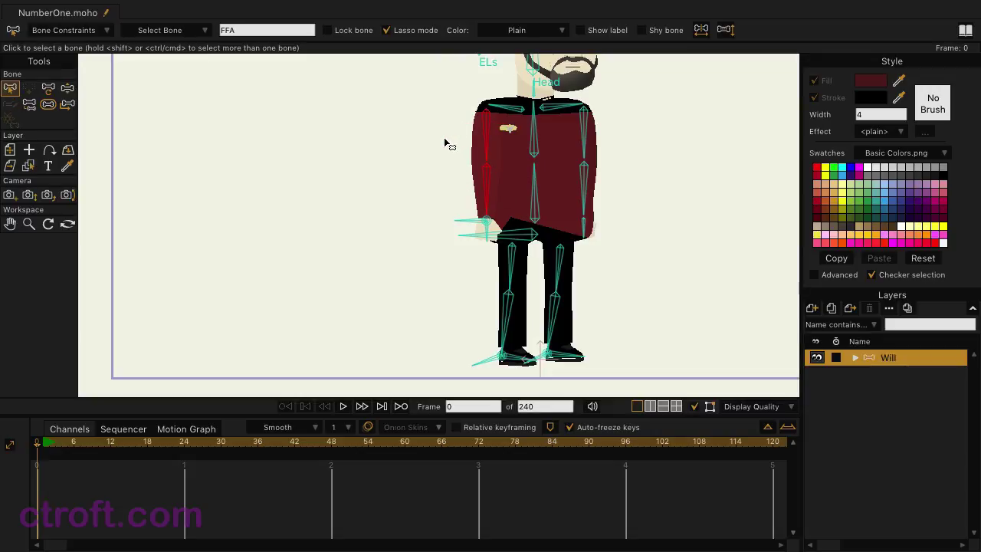
left_click(88, 31)
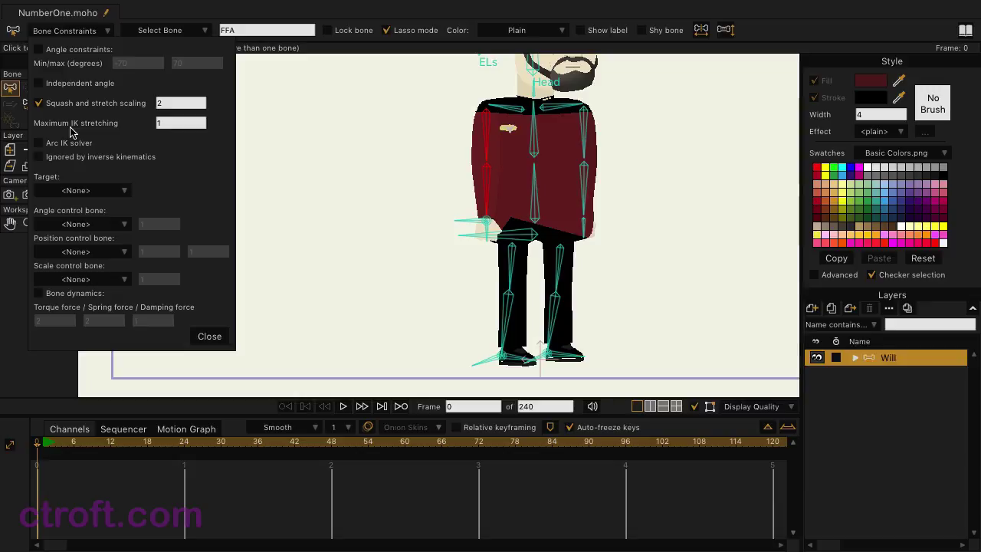
left_click(163, 124)
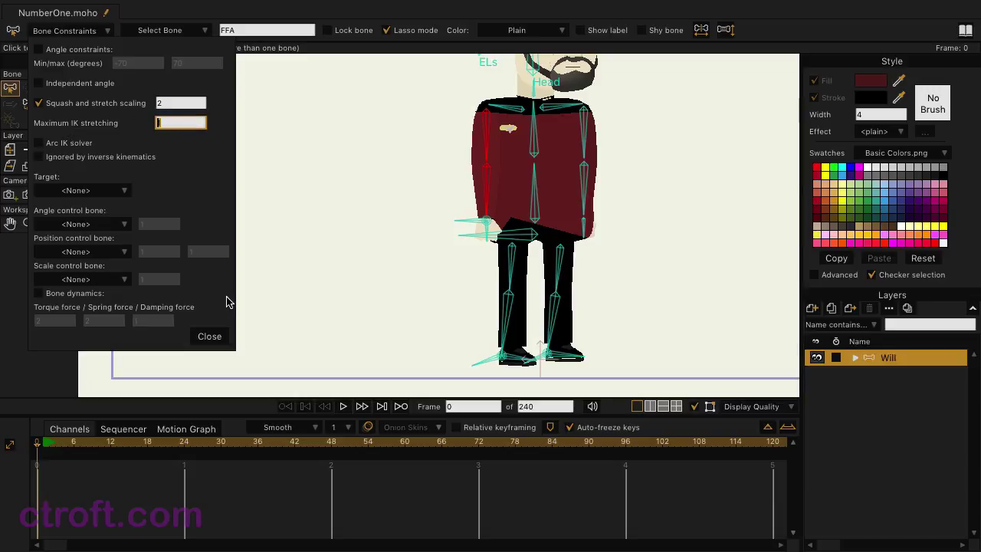
type("2")
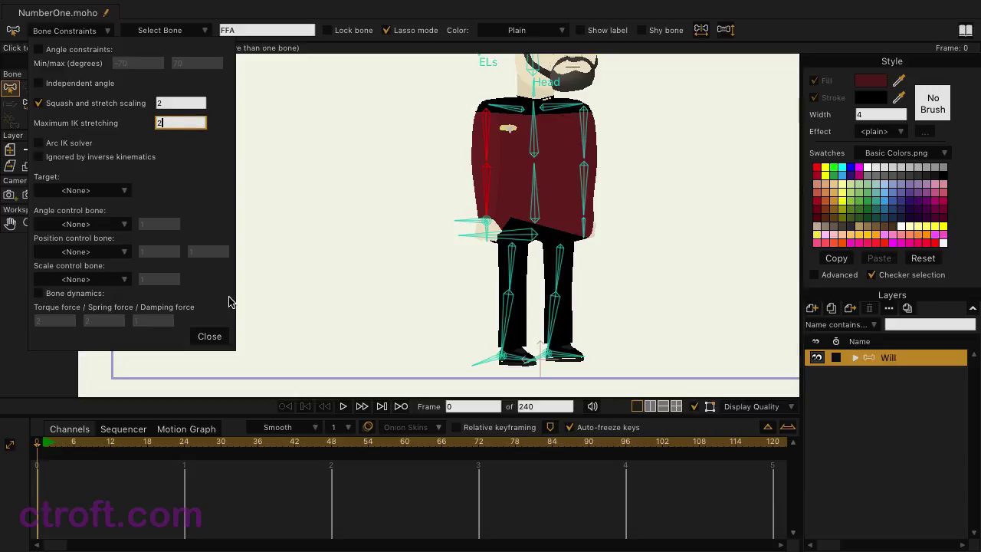
left_click(221, 340)
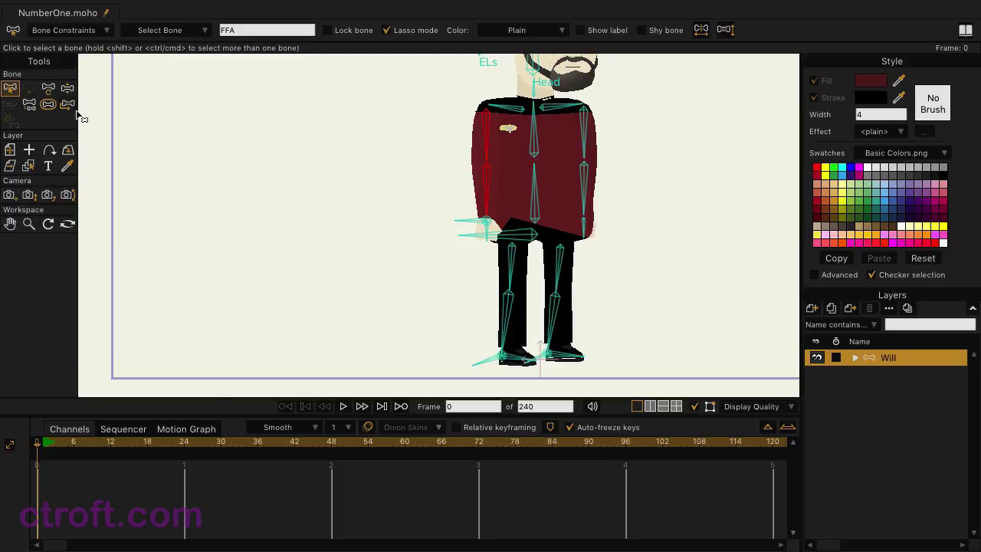
- Try dragging the hand bone out to stretch the arm, then undo so it hangs down again
left_click(67, 89)
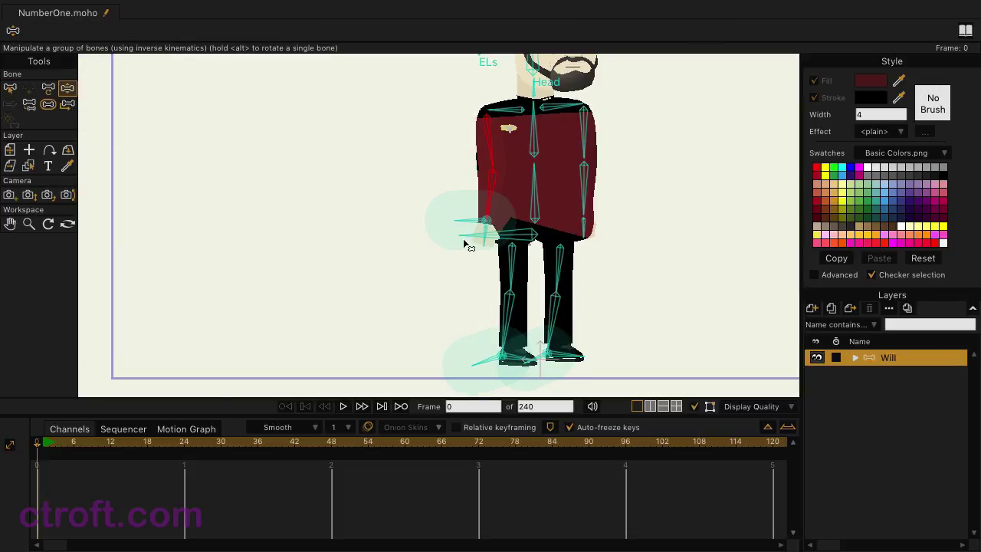
left_click(485, 224)
left_click_drag(485, 225, 382, 237)
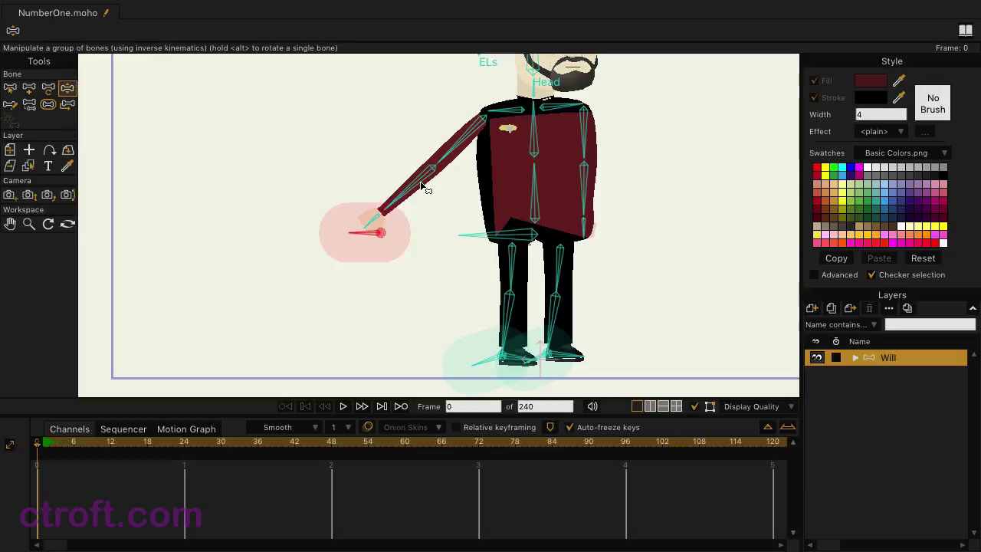
key("ctrl+z")
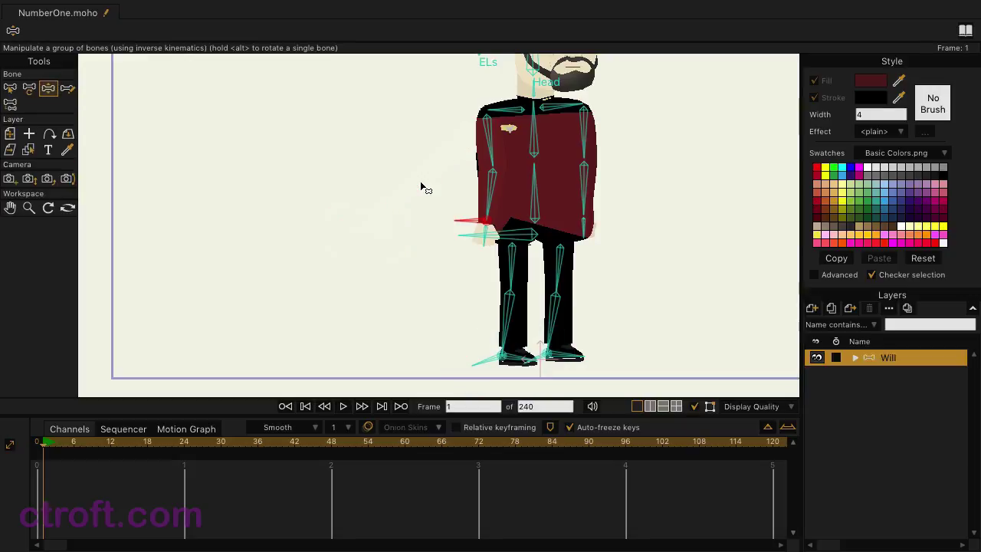
- Give shoulder bone B6 squash and stretch scaling 2 and maximum IK stretching 2
left_click(11, 87)
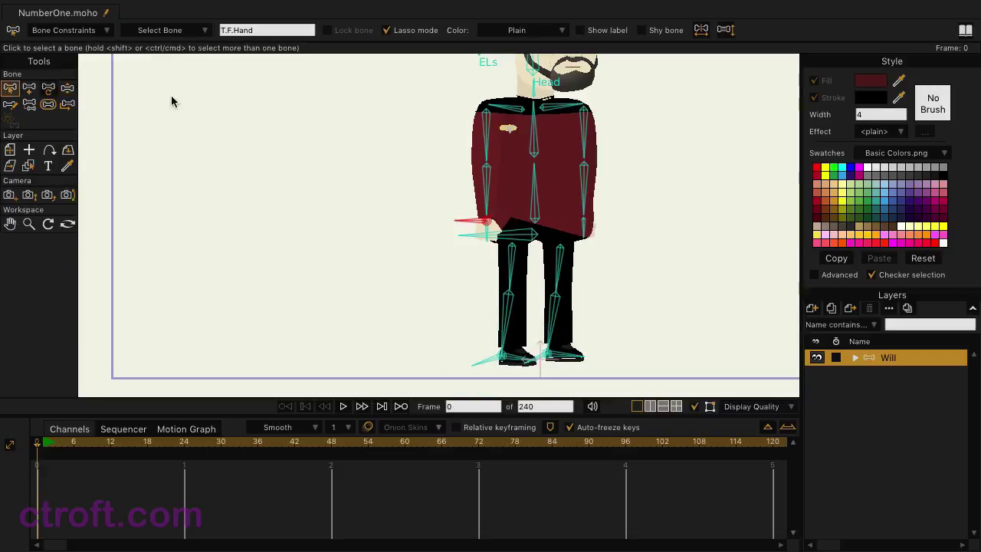
left_click(512, 113)
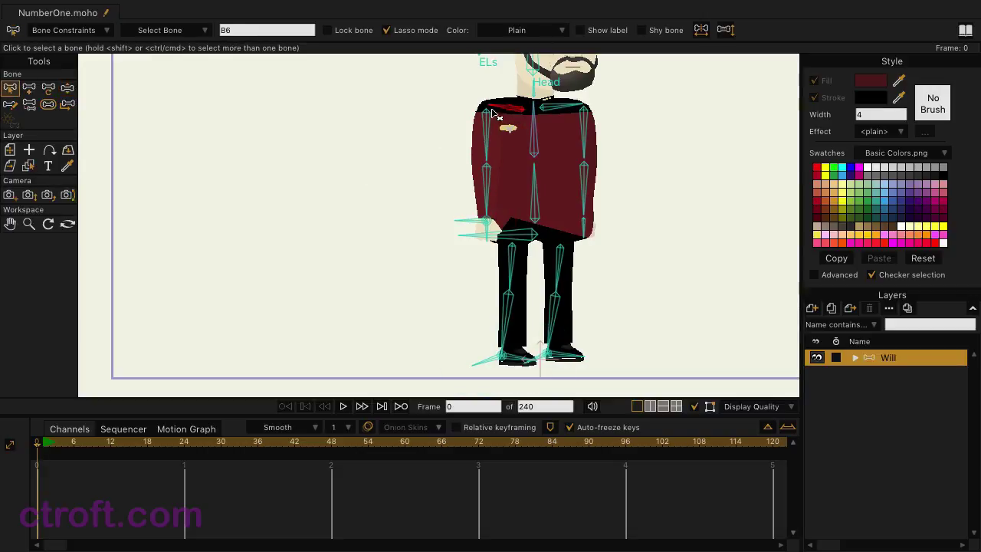
left_click(87, 31)
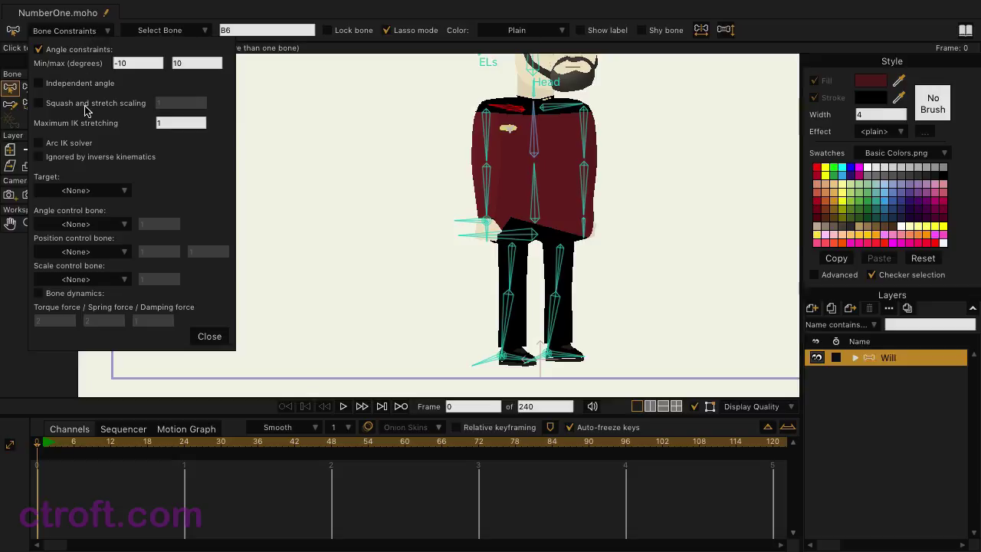
left_click(85, 107)
double_click(175, 104)
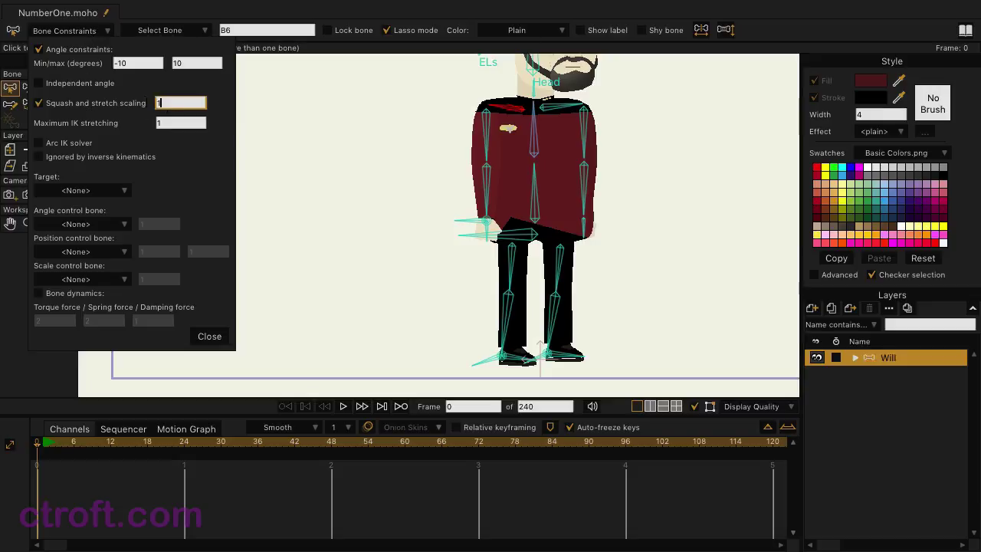
type("2")
key("Tab")
type("2")
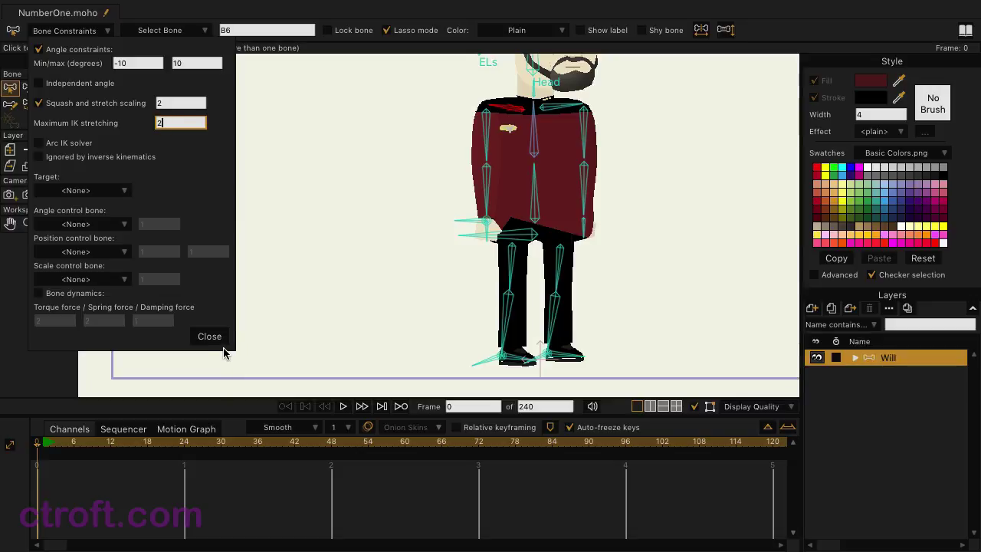
left_click(217, 339)
left_click(68, 88)
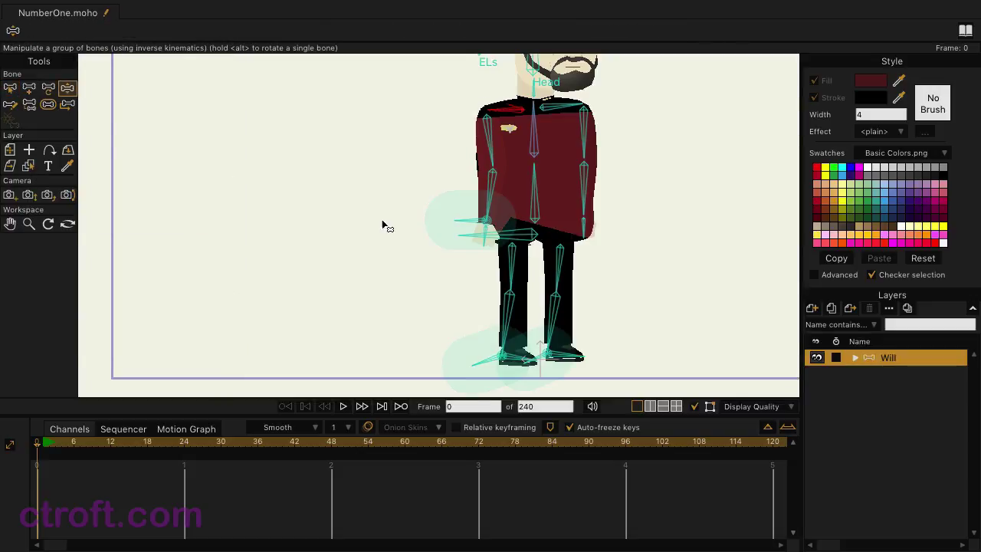
- Drag the T.F.Hand target bone left so the arm stretches toward the lower left
left_click(485, 224)
left_click_drag(484, 224, 369, 234)
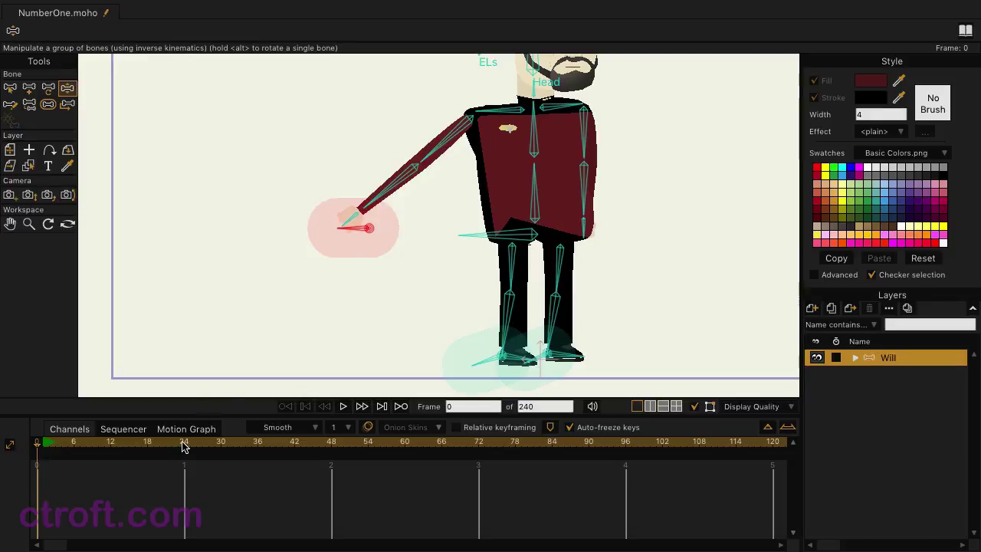
- At frame 24, pose Will crouching with the hand pulled left and one foot tilted up
left_click_drag(61, 447, 185, 450)
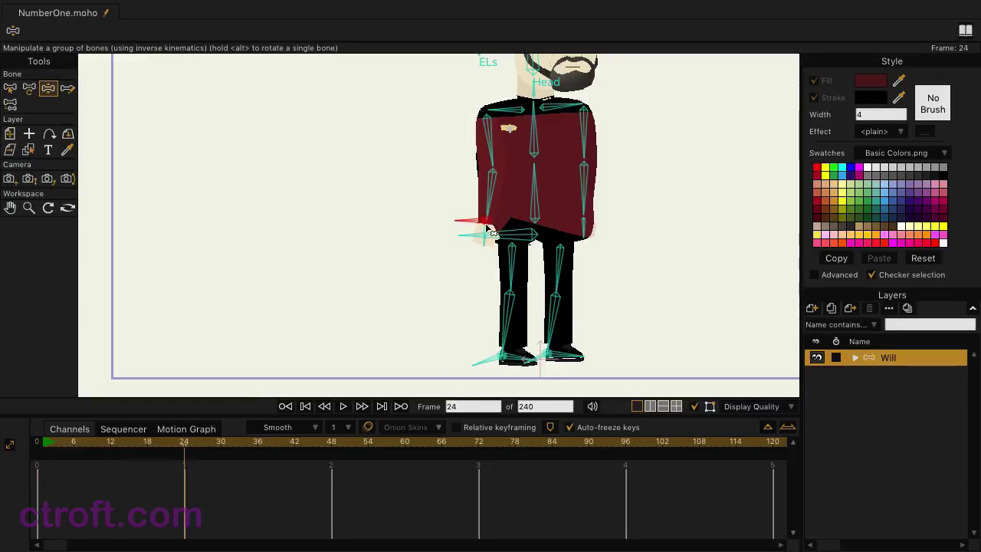
left_click_drag(493, 224, 341, 227)
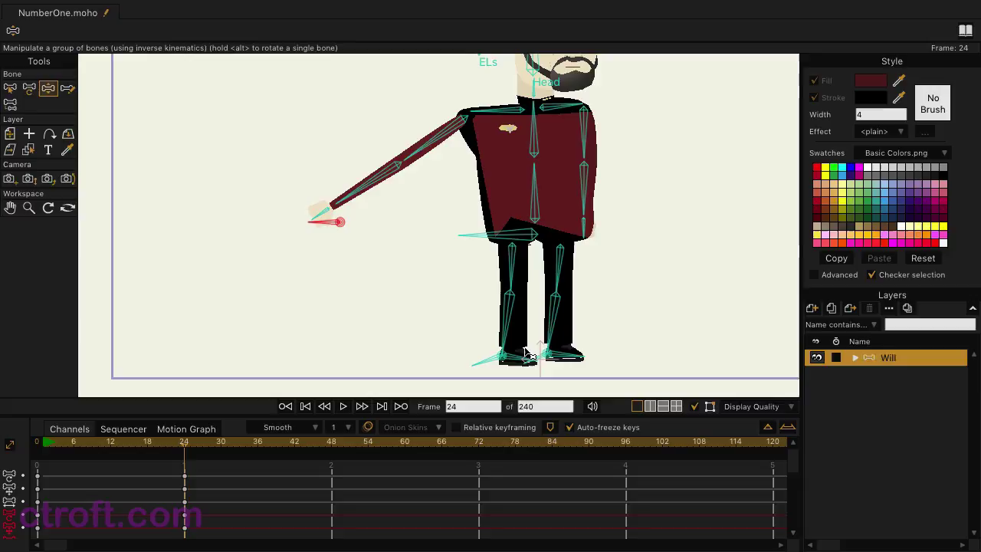
left_click_drag(533, 235, 535, 267)
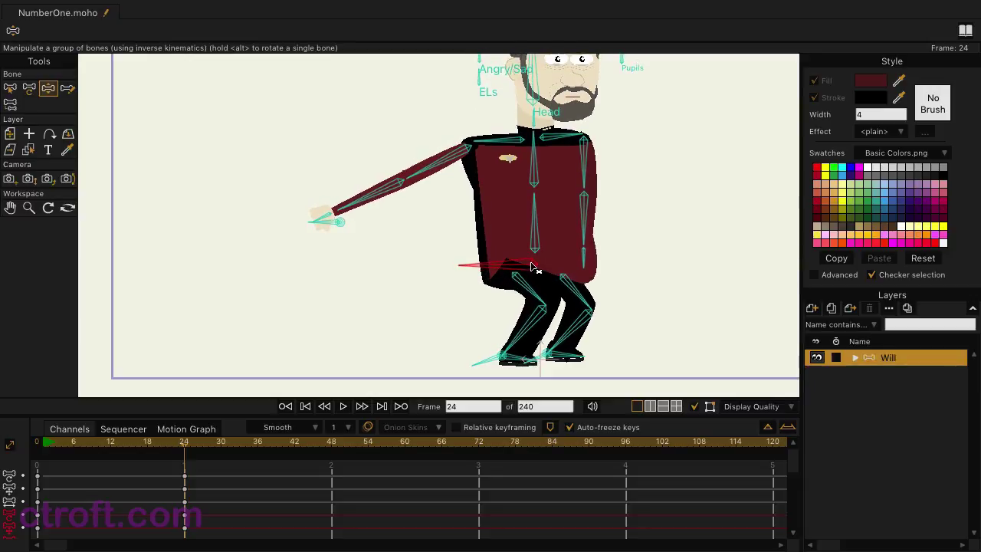
left_click_drag(571, 361, 613, 328)
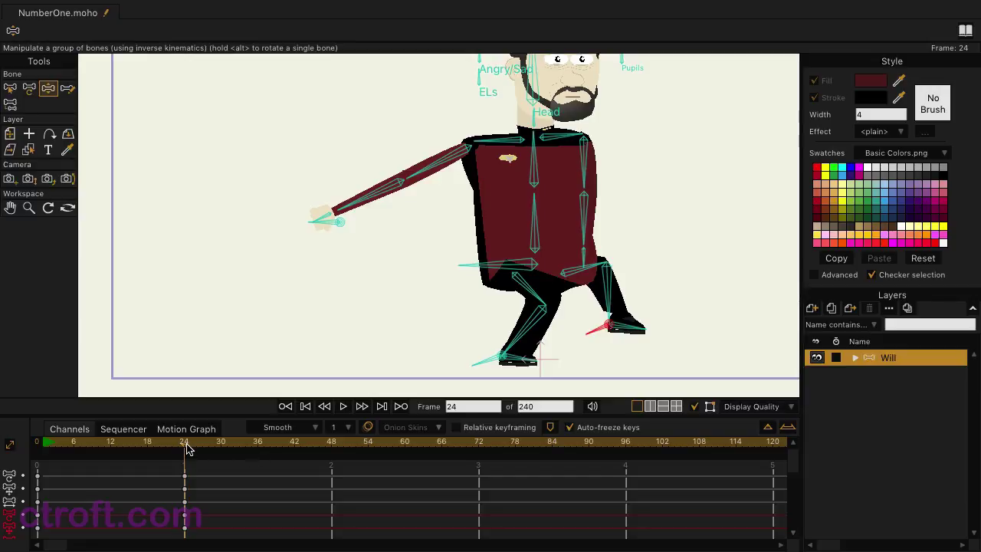
left_click_drag(189, 447, 221, 448)
- At frame 30, set forearm bone FA's constraint target to <None>
left_click(9, 90)
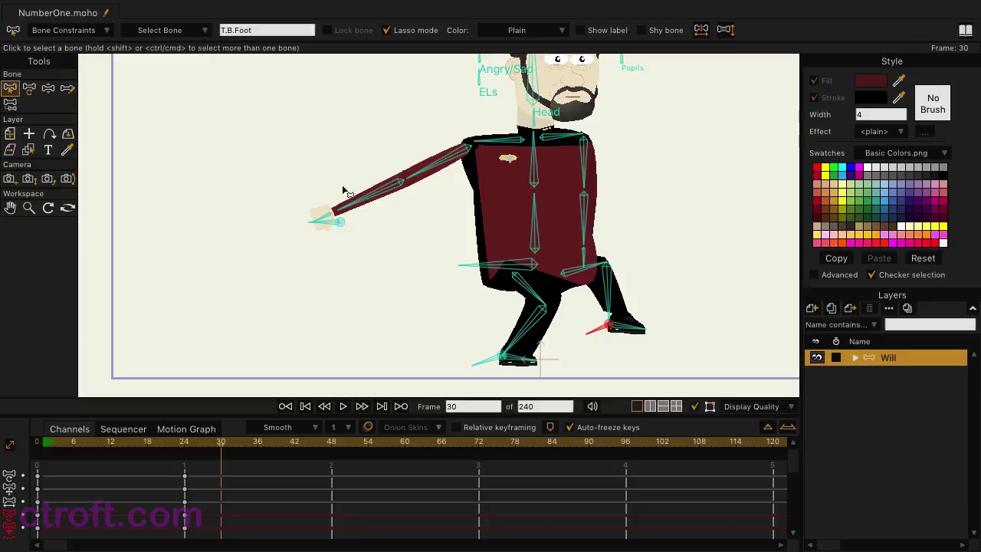
left_click(391, 194)
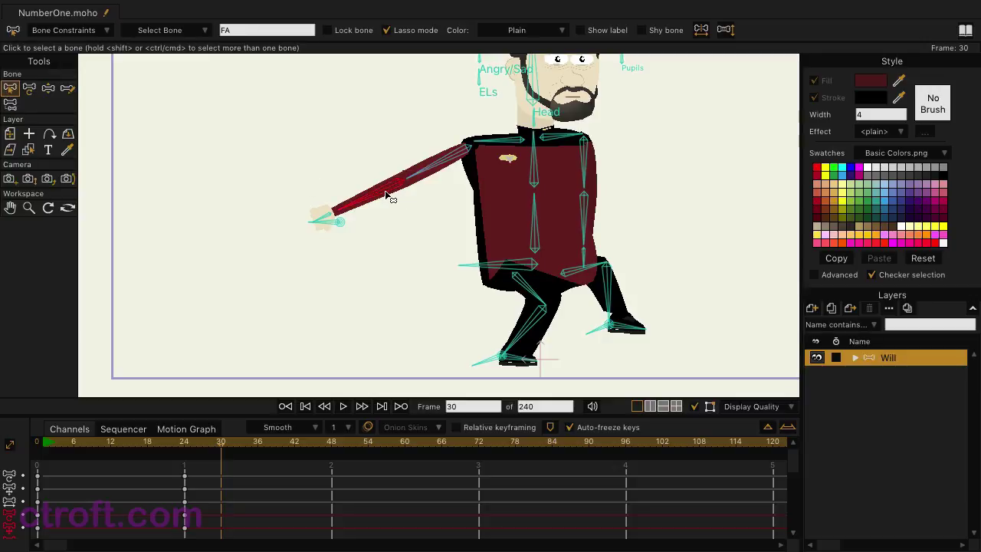
left_click(104, 34)
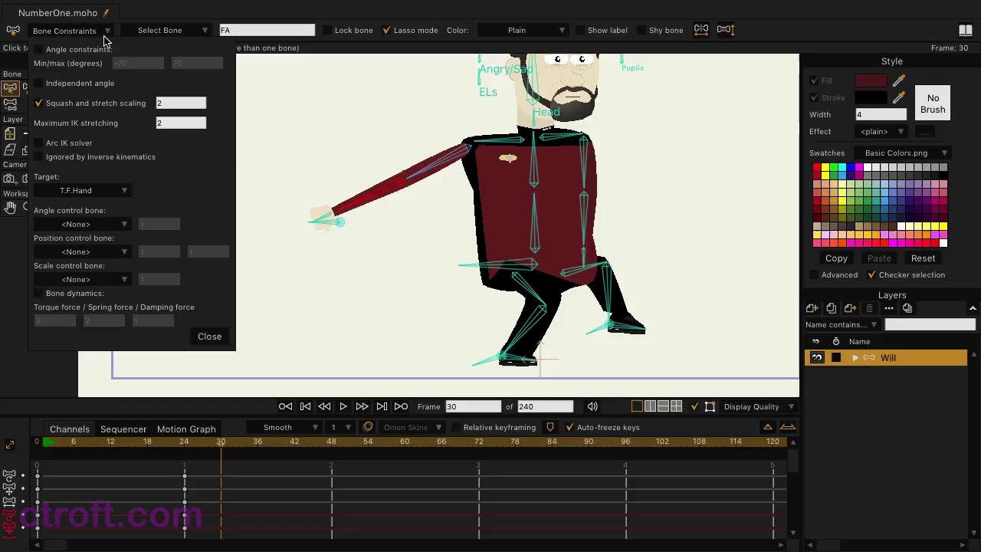
left_click(105, 190)
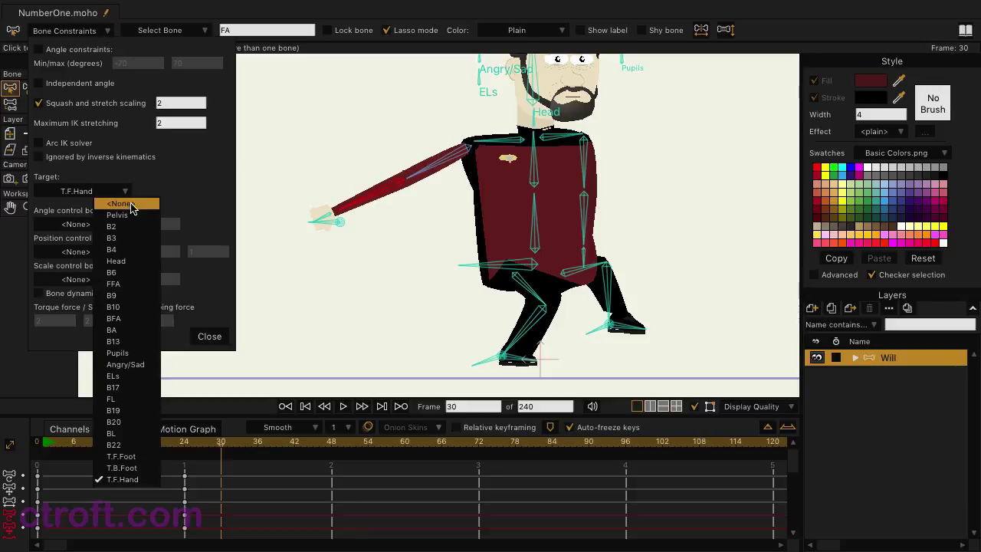
left_click(131, 204)
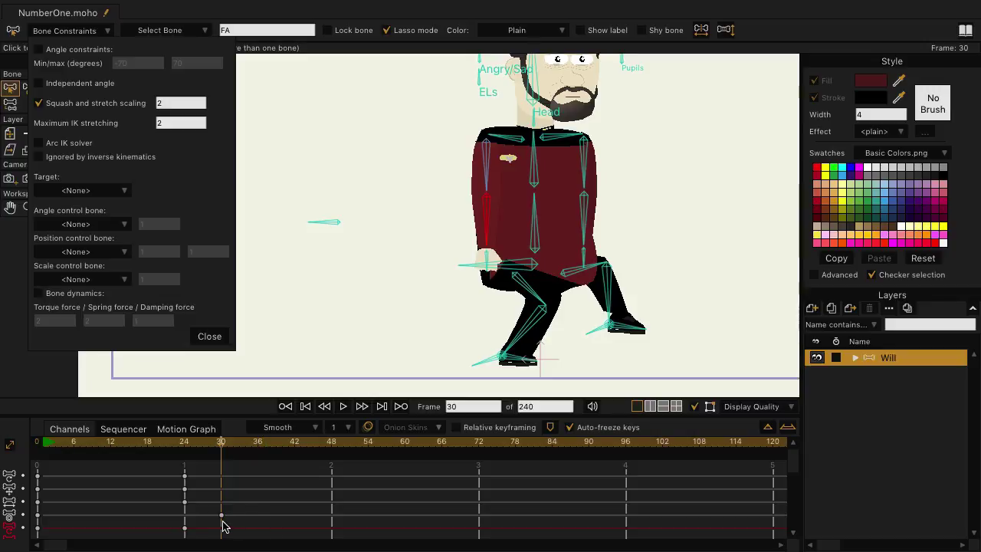
left_click(208, 336)
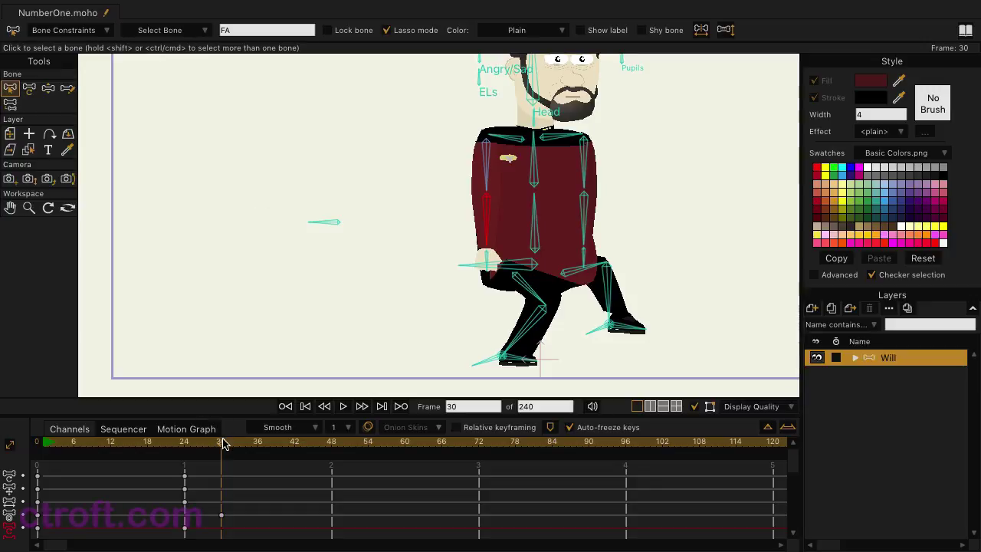
- At frame 48, set bone FA's target back to T.F.Hand and scrub to verify the switch
left_click_drag(221, 442, 290, 451)
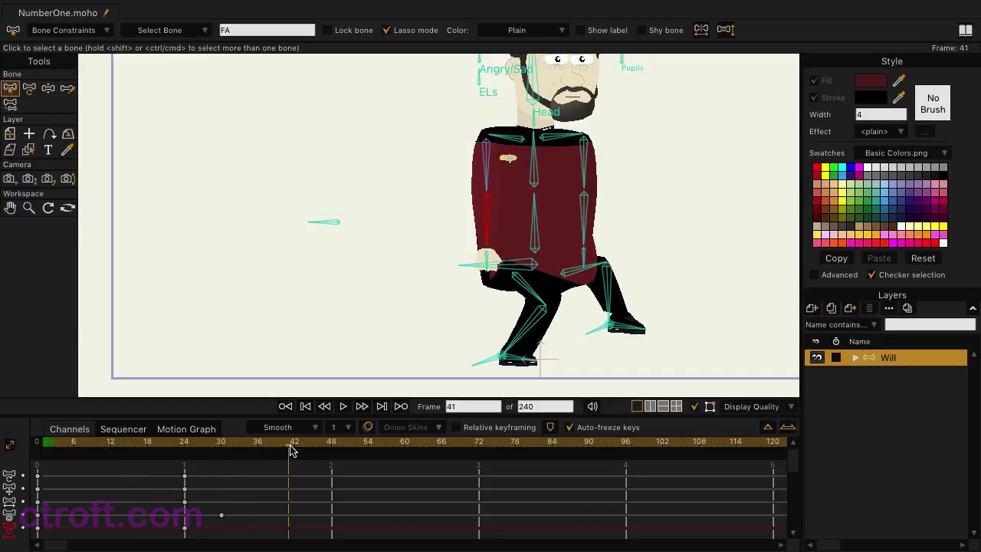
left_click_drag(290, 451, 331, 447)
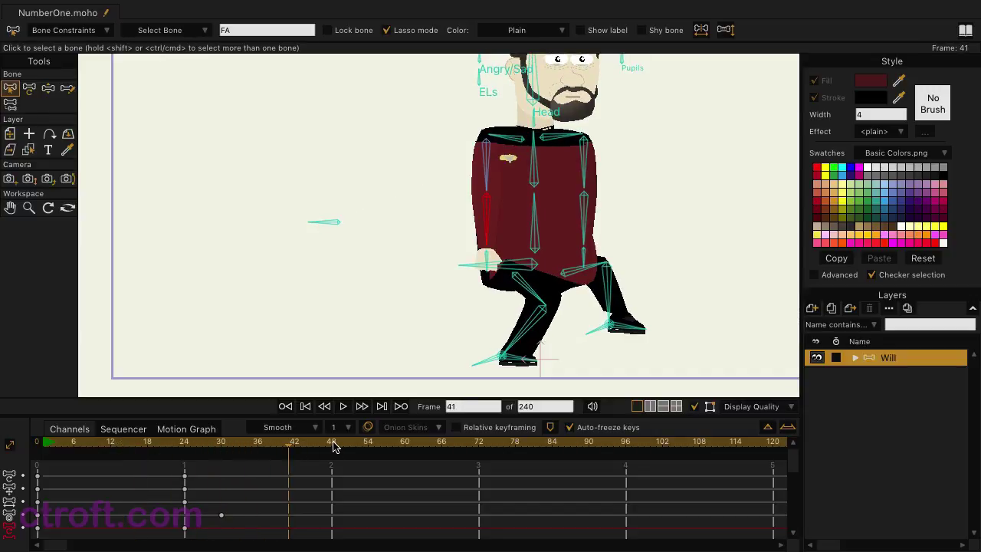
left_click(86, 31)
left_click(79, 191)
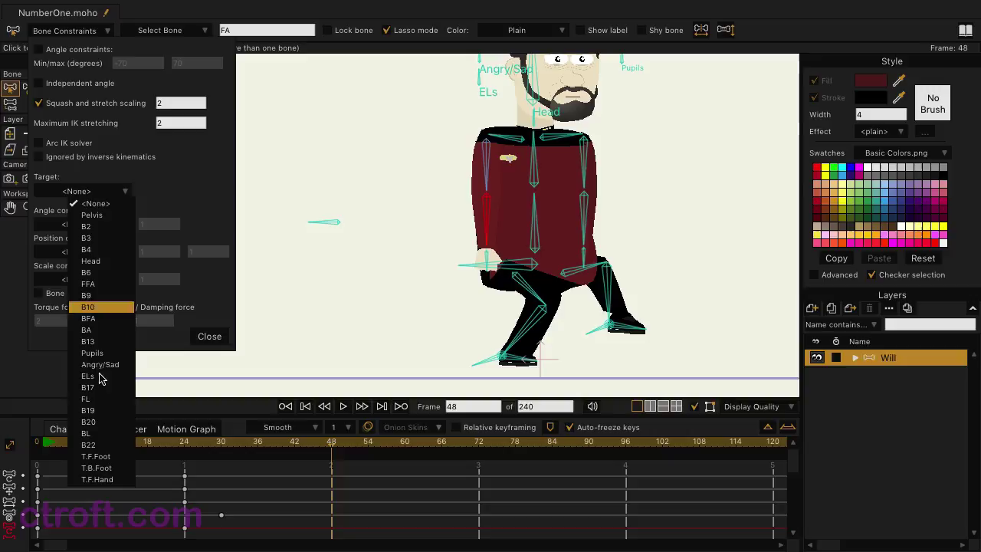
left_click(99, 479)
left_click(311, 449)
left_click_drag(311, 448, 401, 449)
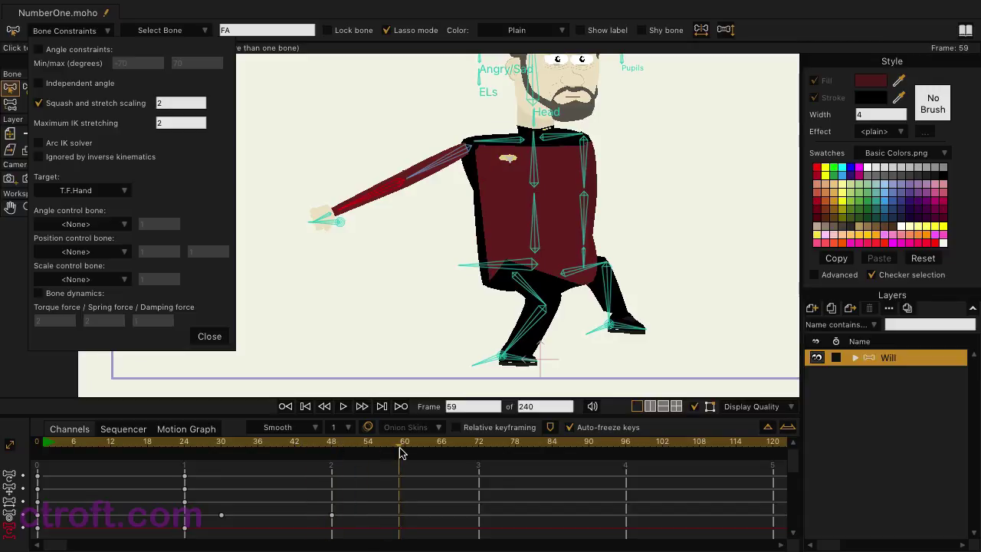